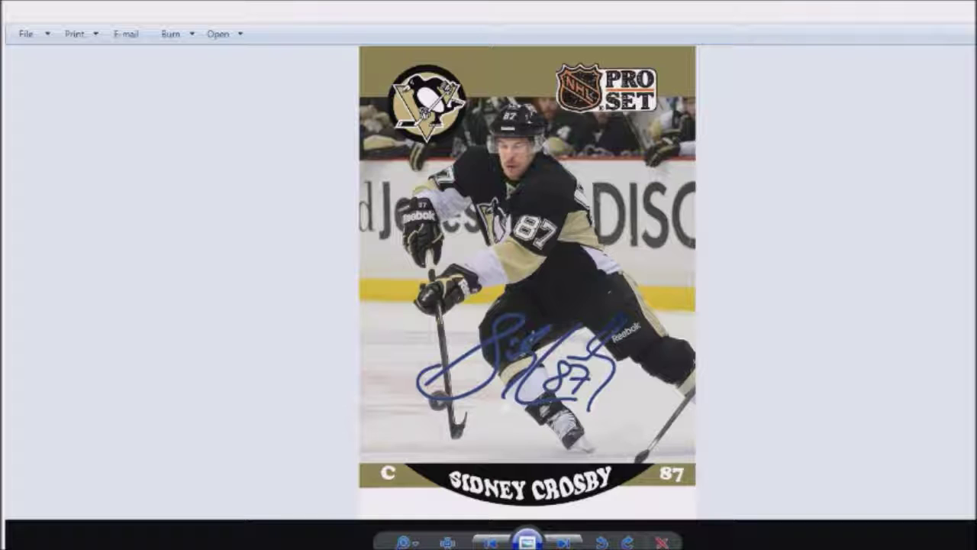
# Set up a new transparent RGB Color document, 2.5 inches wide by 3.5 inches high, at 300 pixels/inch.
pyautogui.click(573, 539)
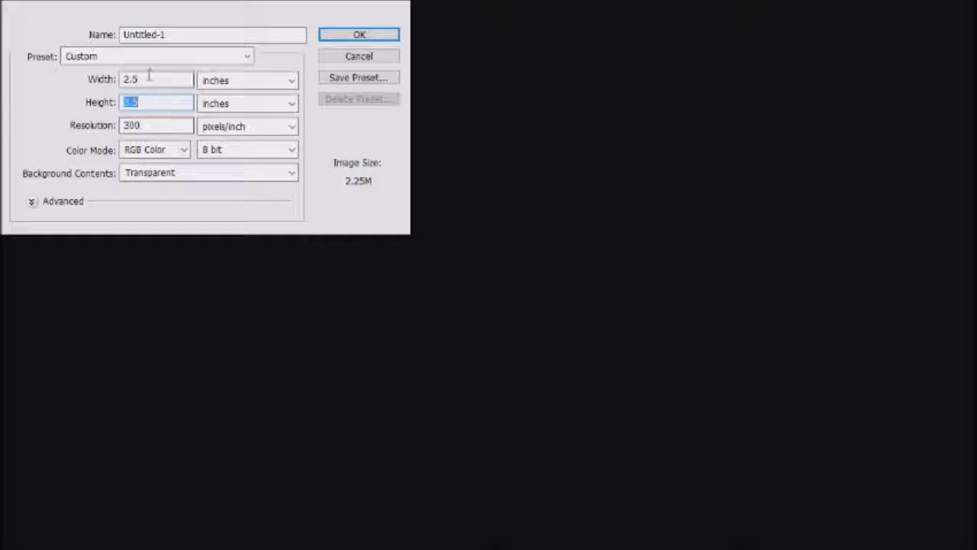
pyautogui.click(149, 78)
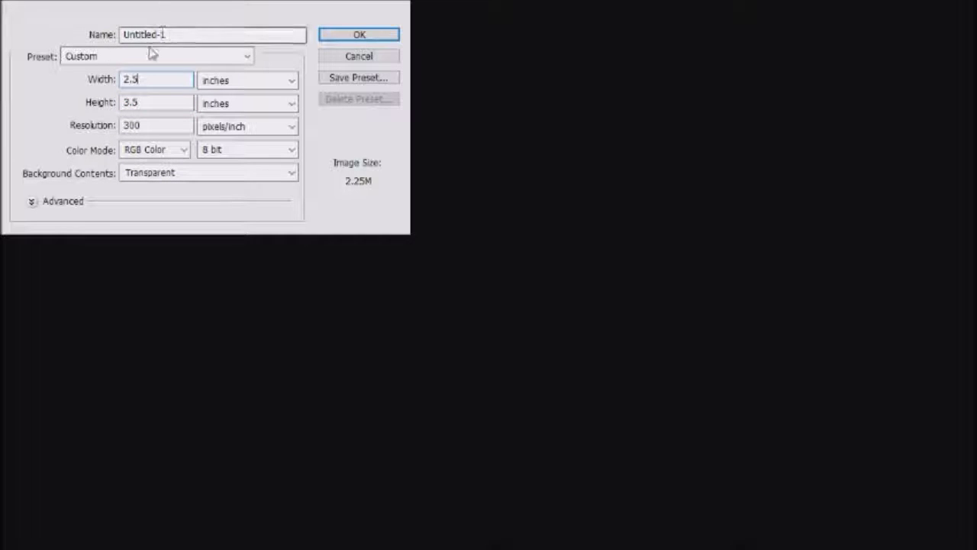
pyautogui.doubleClick(157, 81)
pyautogui.click(153, 78)
pyautogui.moveTo(145, 104); pyautogui.dragTo(124, 107)
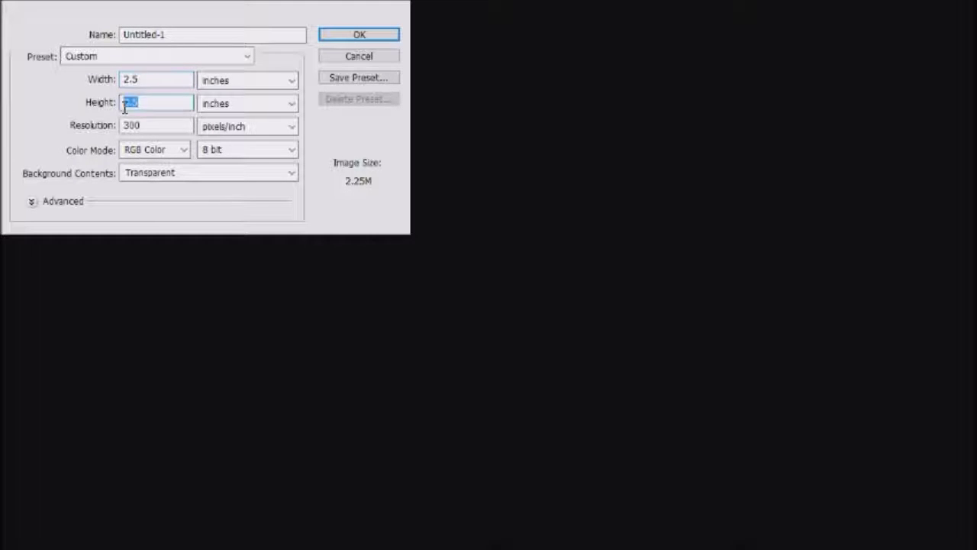
pyautogui.click(161, 126)
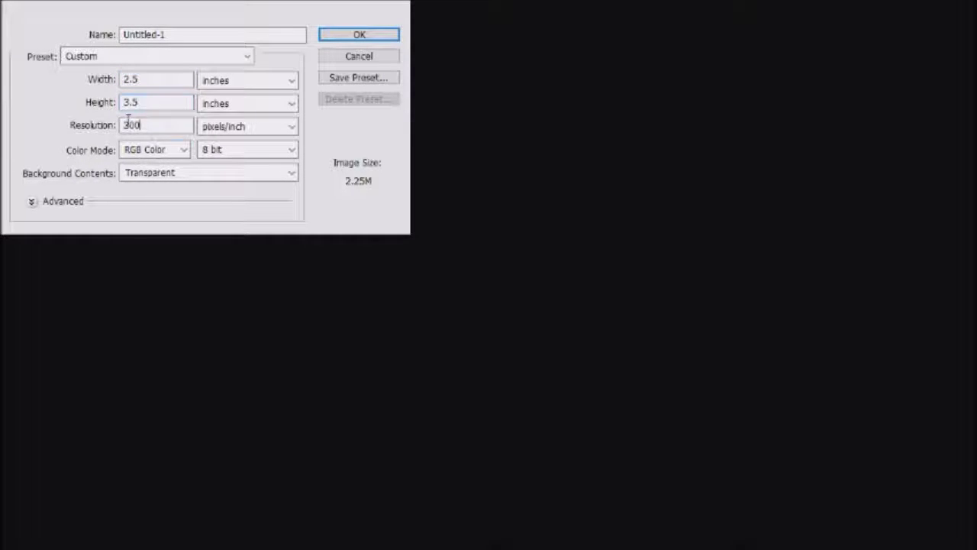
pyautogui.click(216, 130)
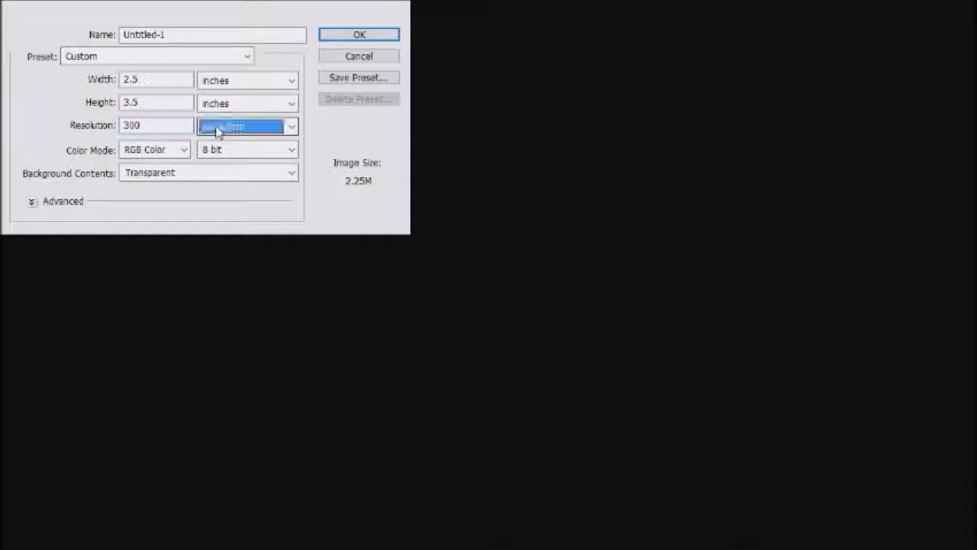
pyautogui.click(183, 151)
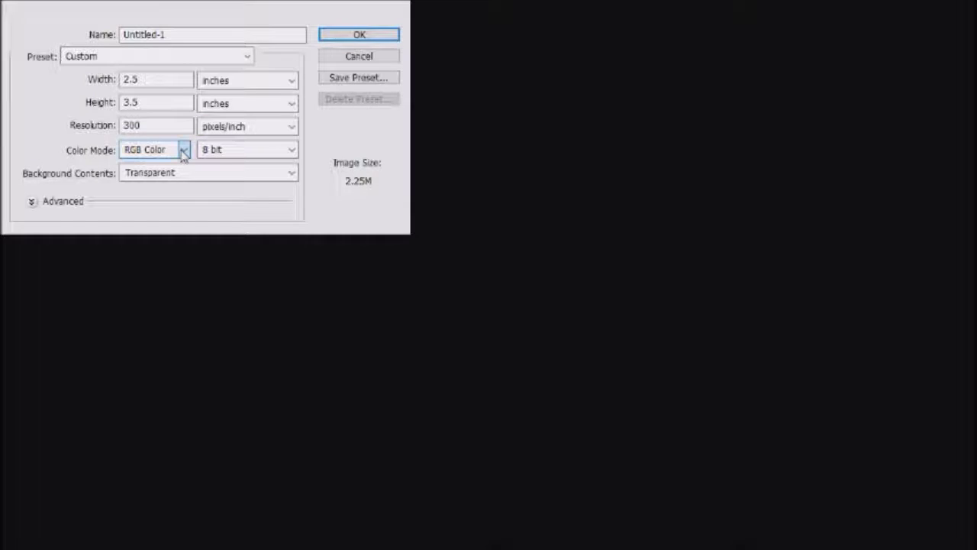
pyautogui.click(183, 151)
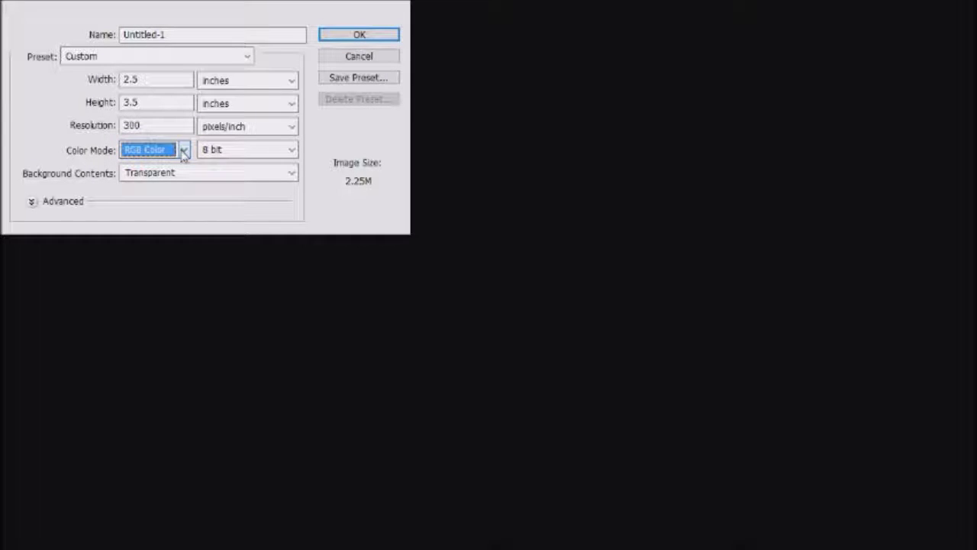
pyautogui.click(183, 155)
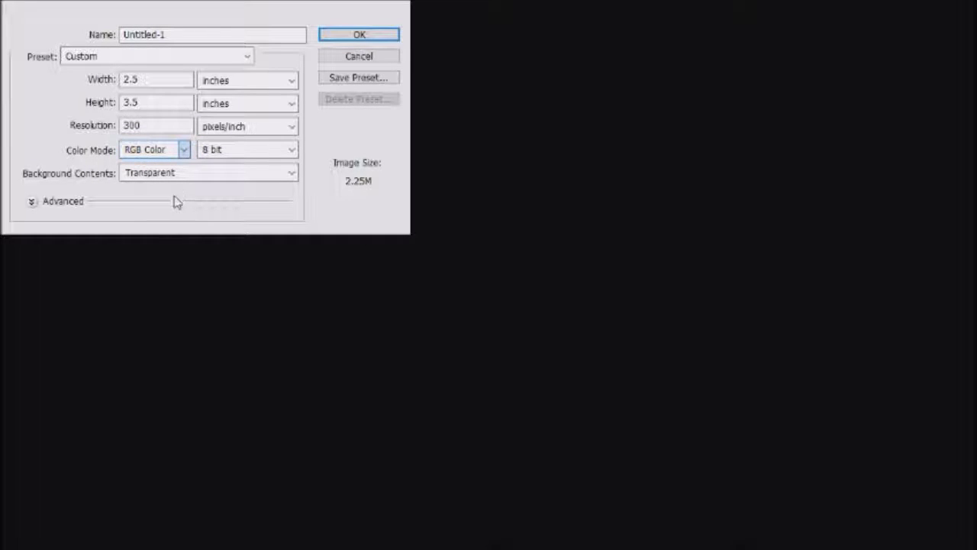
pyautogui.click(183, 152)
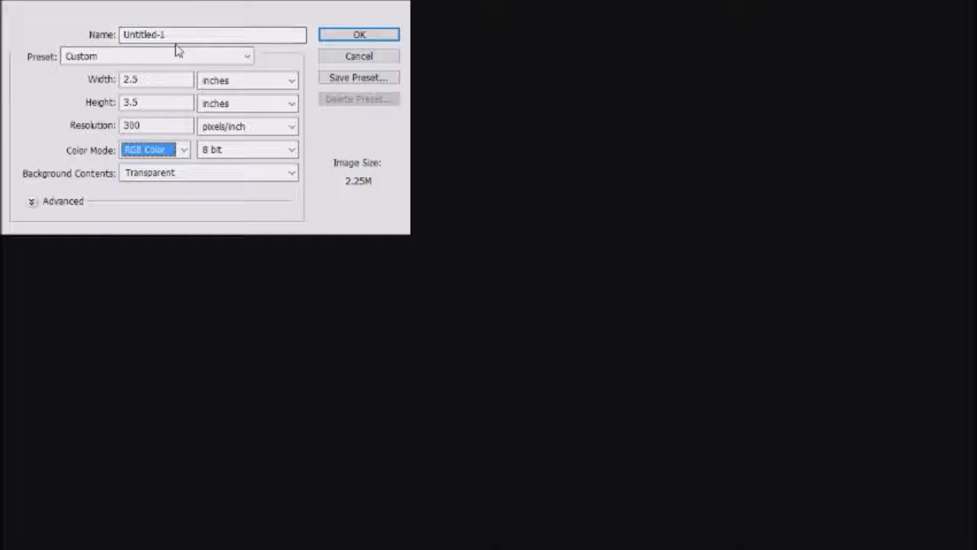
pyautogui.moveTo(176, 35); pyautogui.dragTo(84, 47)
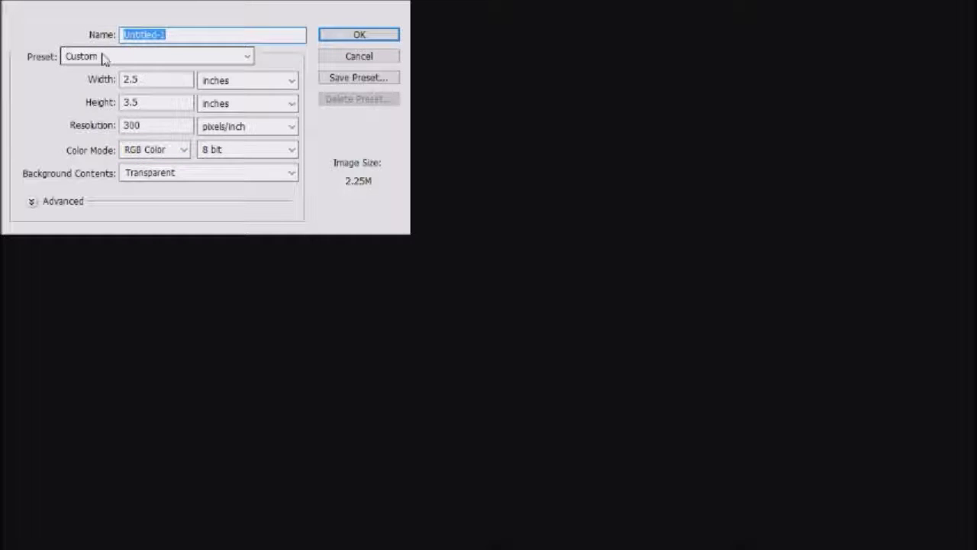
pyautogui.write('dam Atkinson')
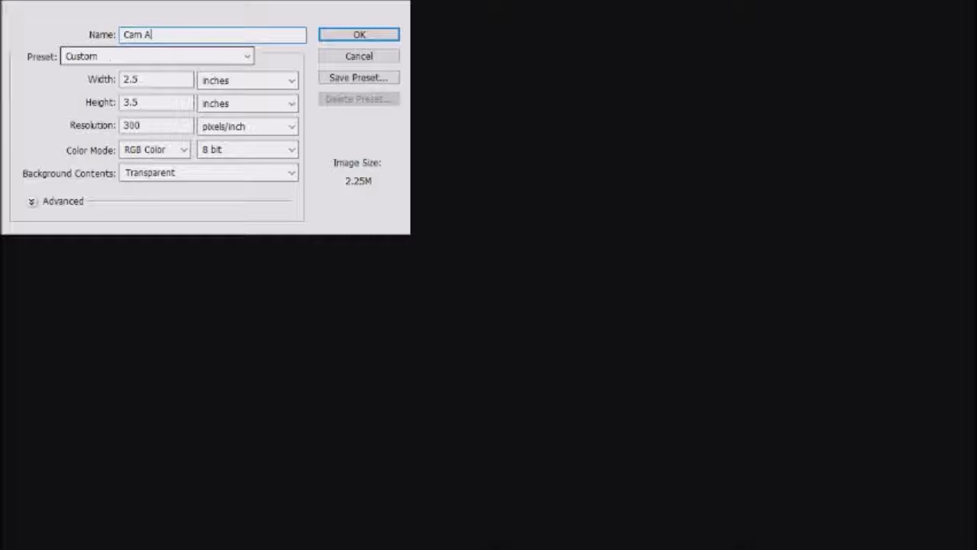
pyautogui.write(' Card')
pyautogui.press('BackSpace')
pyautogui.press('BackSpace')
pyautogui.press('BackSpace')
pyautogui.press('BackSpace')
pyautogui.press('BackSpace')
pyautogui.press('BackSpace')
pyautogui.press('BackSpace')
pyautogui.press('BackSpace')
pyautogui.press('BackSpace')
pyautogui.press('BackSpace')
pyautogui.press('BackSpace')
pyautogui.press('BackSpace')
pyautogui.press('BackSpace')
pyautogui.press('BackSpace')
pyautogui.press('BackSpace')
pyautogui.press('BackSpace')
pyautogui.press('BackSpace')
# Name the new document Alexander Ovechkin Card and create it.
pyautogui.write('Alexander Ovechki')
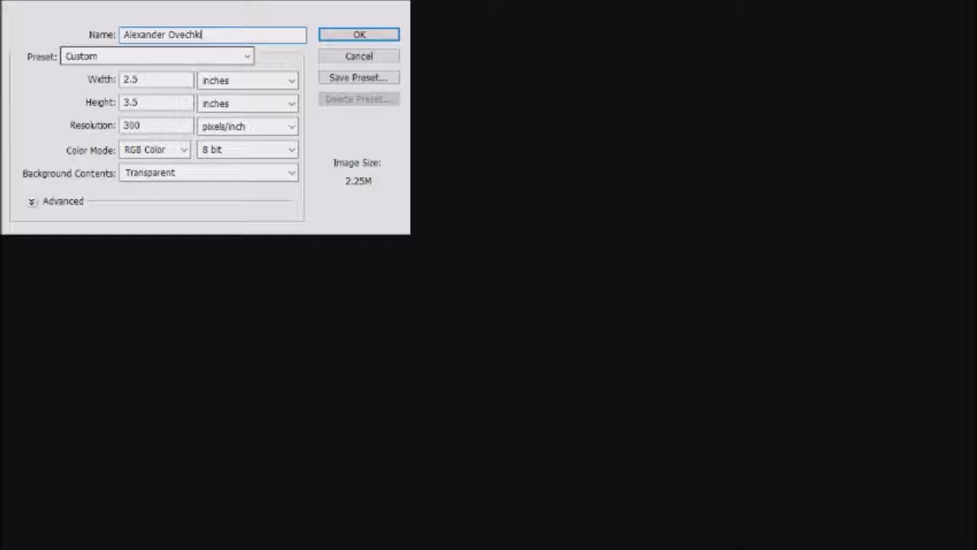
pyautogui.write('n Card')
pyautogui.click(359, 35)
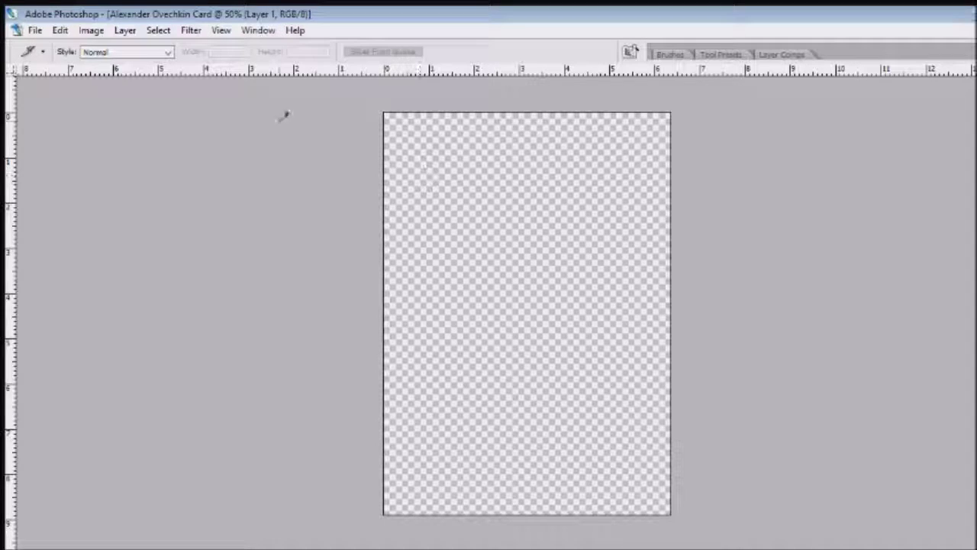
# Rename the layer Black Border and fill a thin frame around the card's edge with black.
pyautogui.press('m')
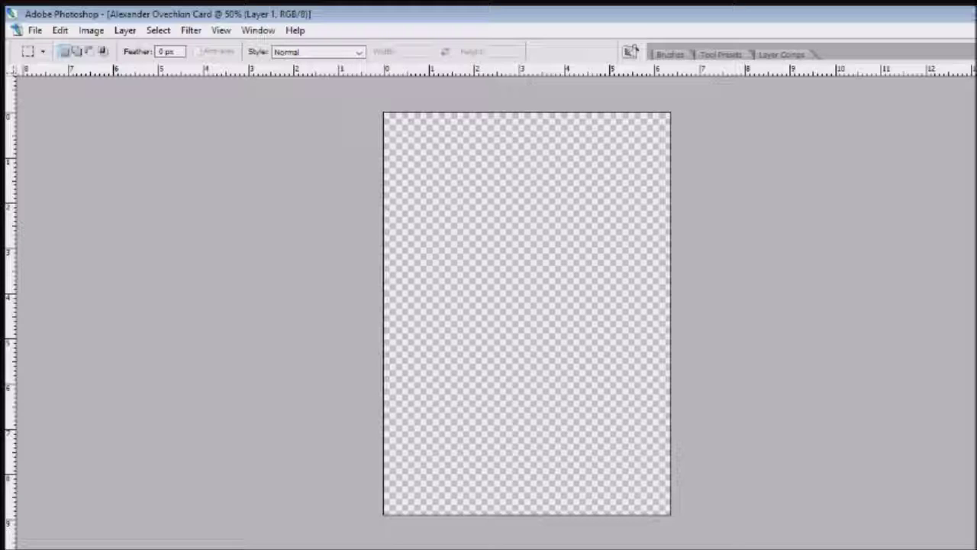
pyautogui.press('Return')
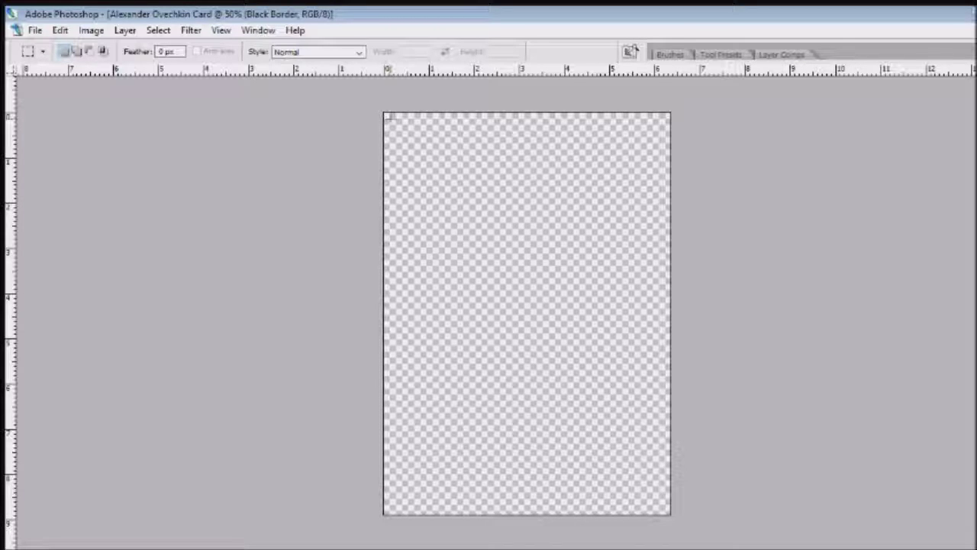
pyautogui.moveTo(387, 118); pyautogui.dragTo(659, 510)
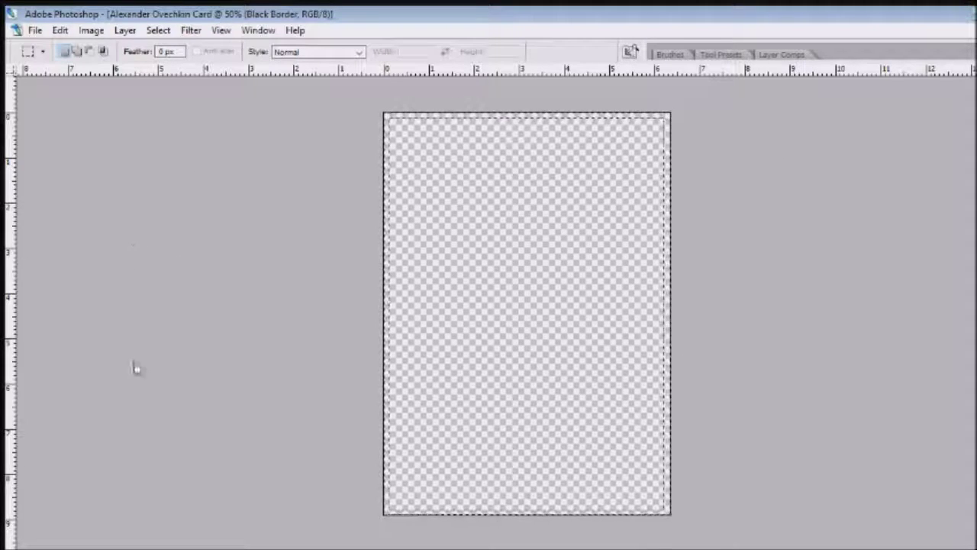
pyautogui.press('g')
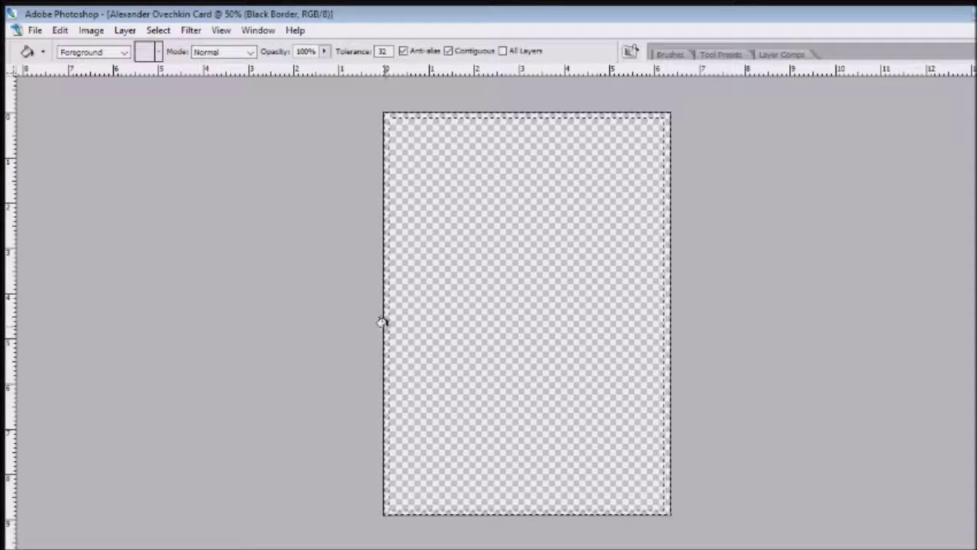
pyautogui.hotkey('ctrl', 'd')
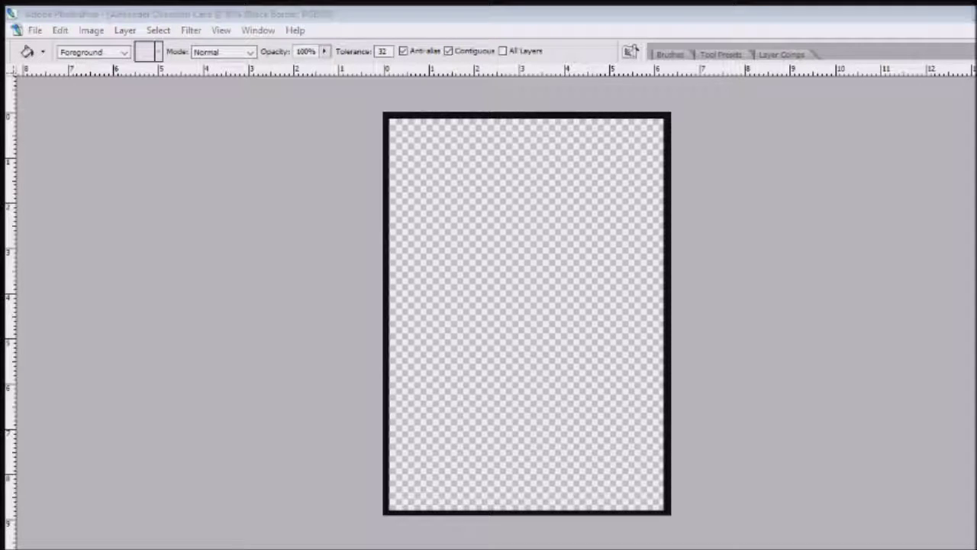
# Add a new layer and name it Gradient Background.
pyautogui.hotkey('alt', 'Tab')
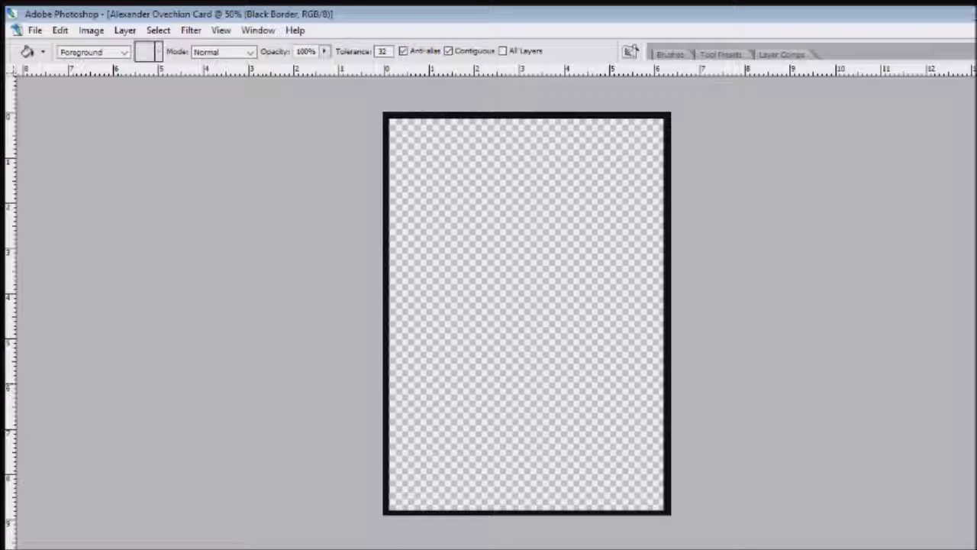
pyautogui.hotkey('ctrl', 'shift', 'alt', 'n')
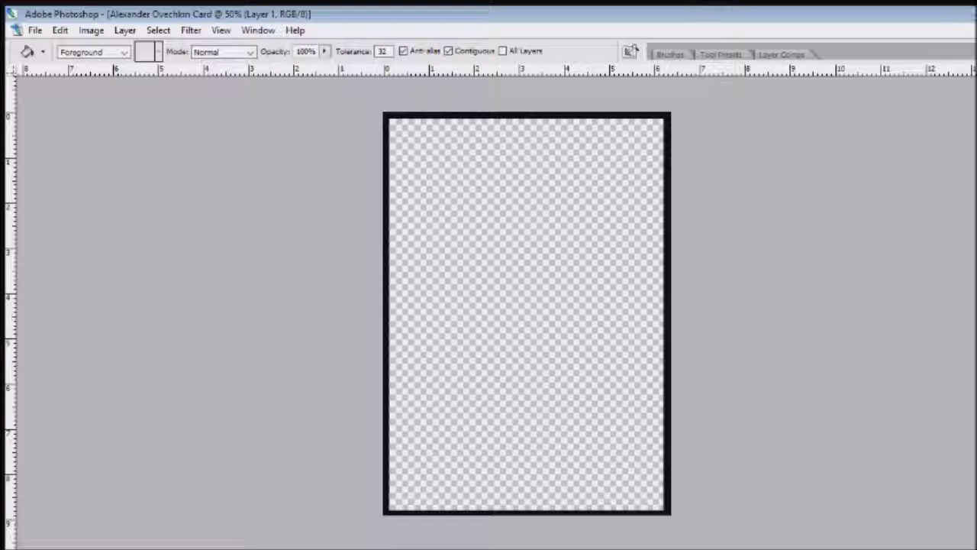
pyautogui.press('Return')
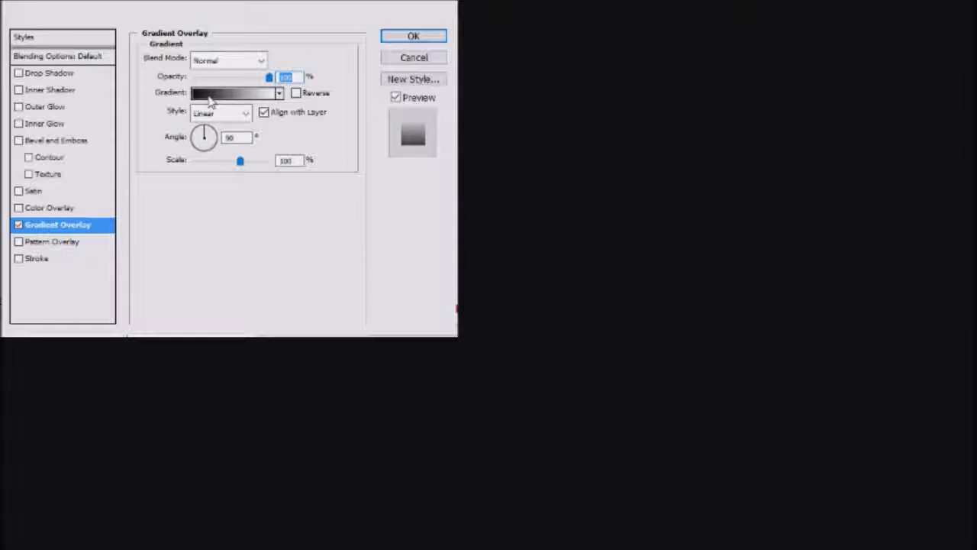
# Give the Gradient Background layer a linear Gradient Overlay running from red through navy blue at 50% back to red.
pyautogui.click(209, 97)
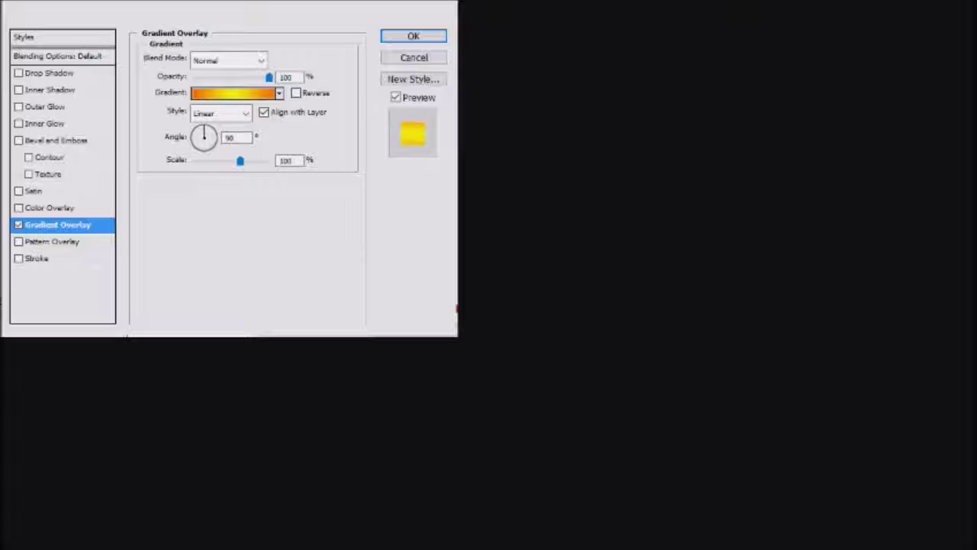
pyautogui.click(233, 92)
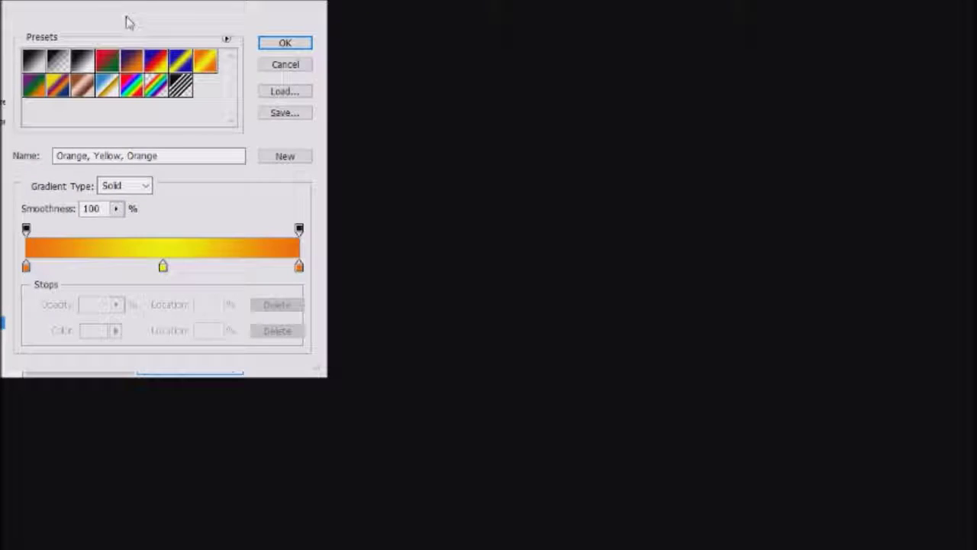
pyautogui.click(26, 267)
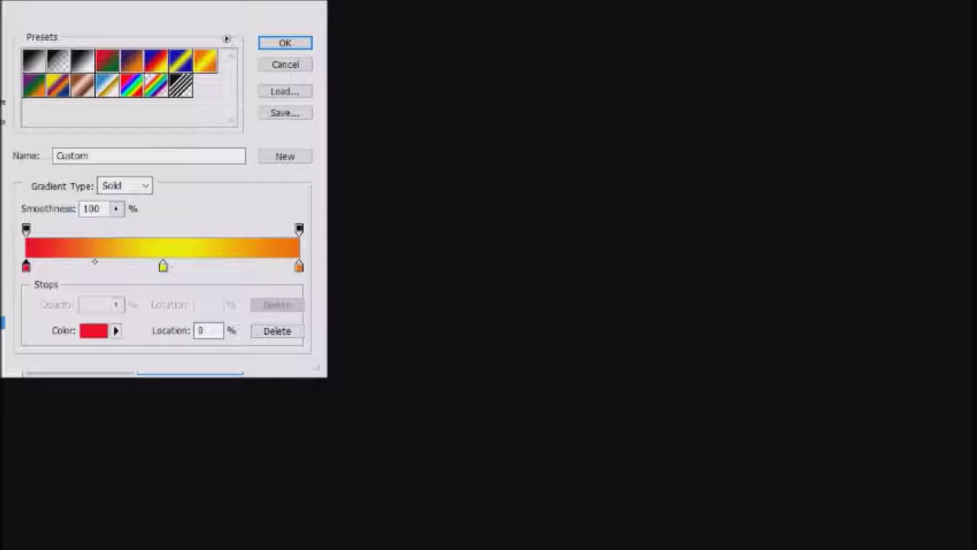
pyautogui.click(299, 266)
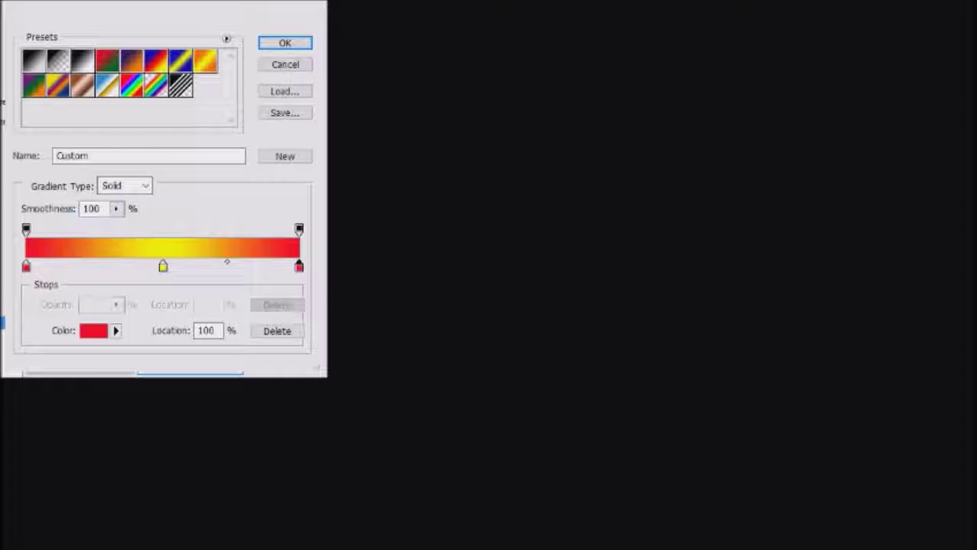
pyautogui.click(163, 266)
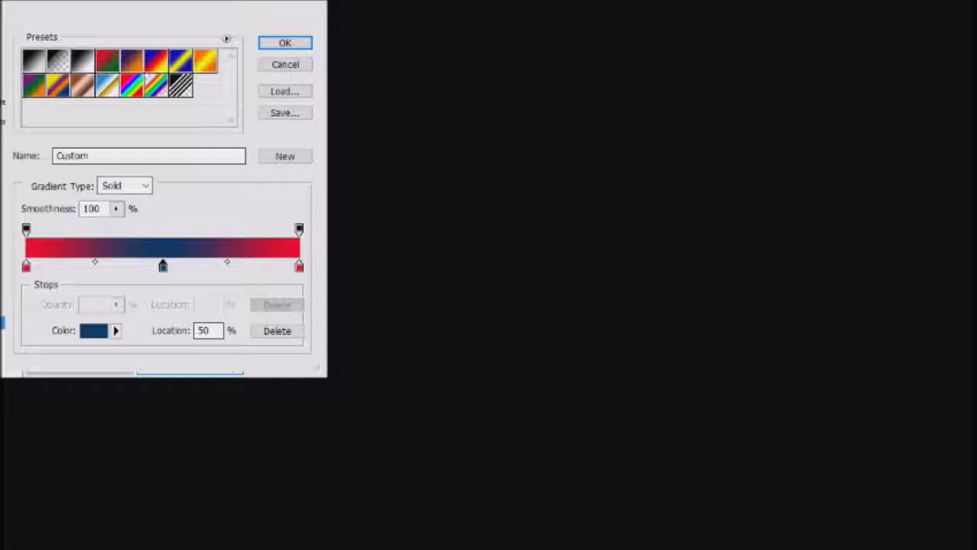
pyautogui.click(282, 43)
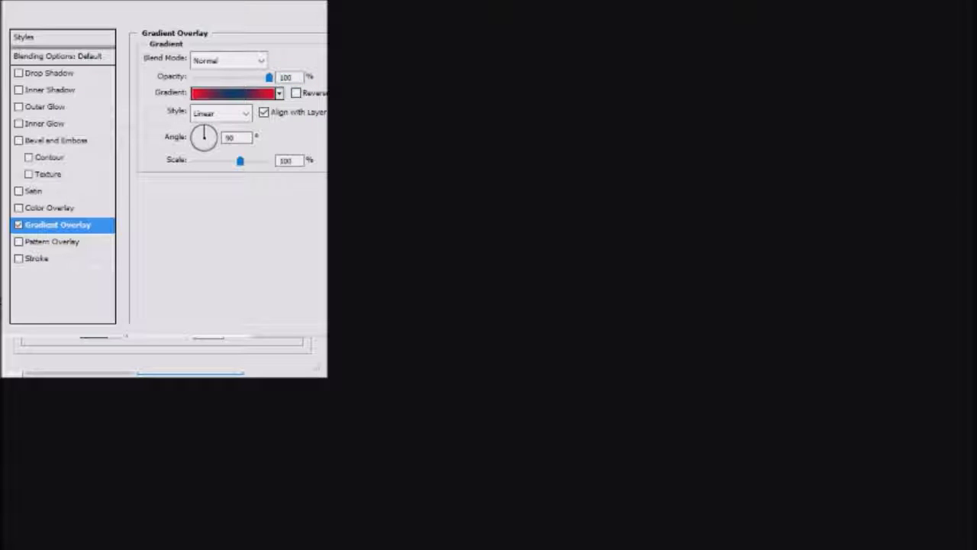
pyautogui.click(236, 375)
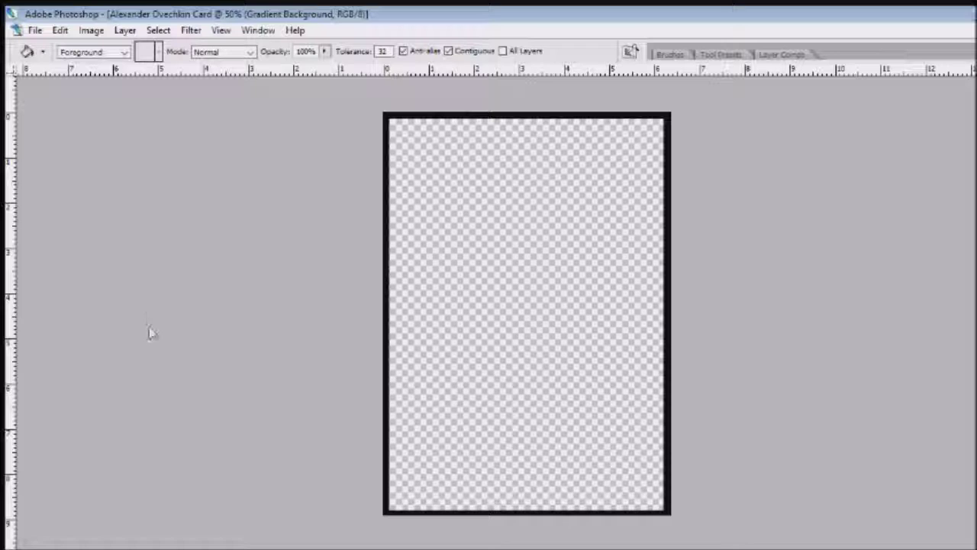
# Fill the Gradient Background layer beneath the black border so the gradient covers the inside of the card.
pyautogui.click(566, 287)
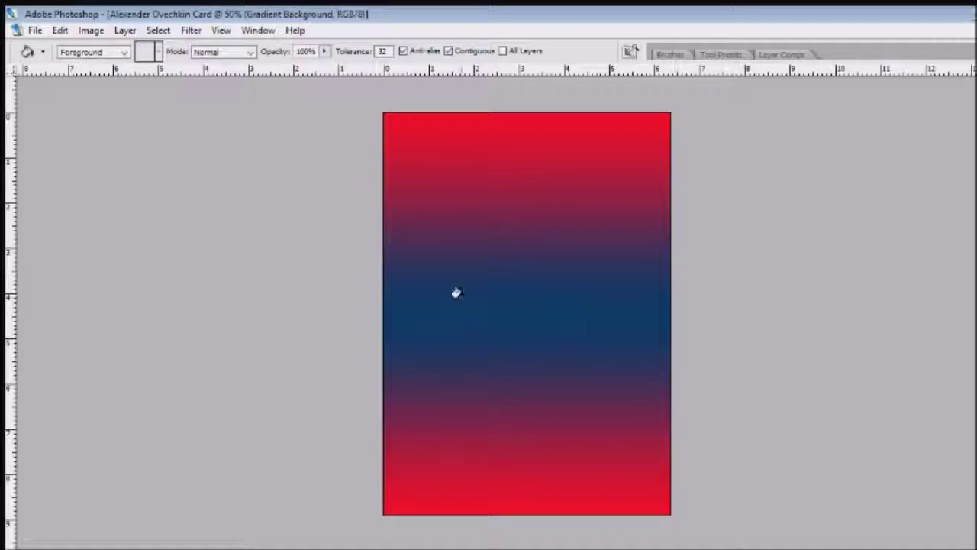
pyautogui.hotkey('ctrl', 'z')
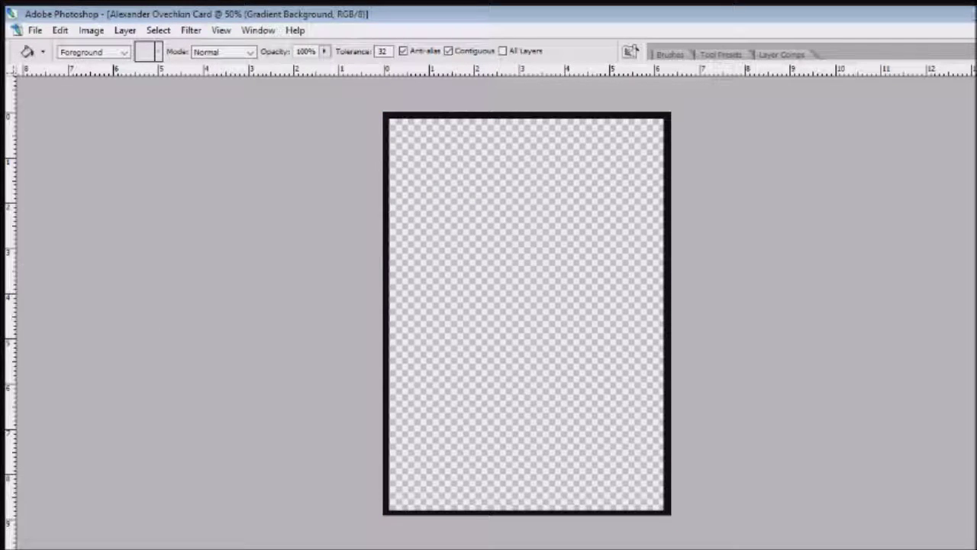
pyautogui.click(523, 290)
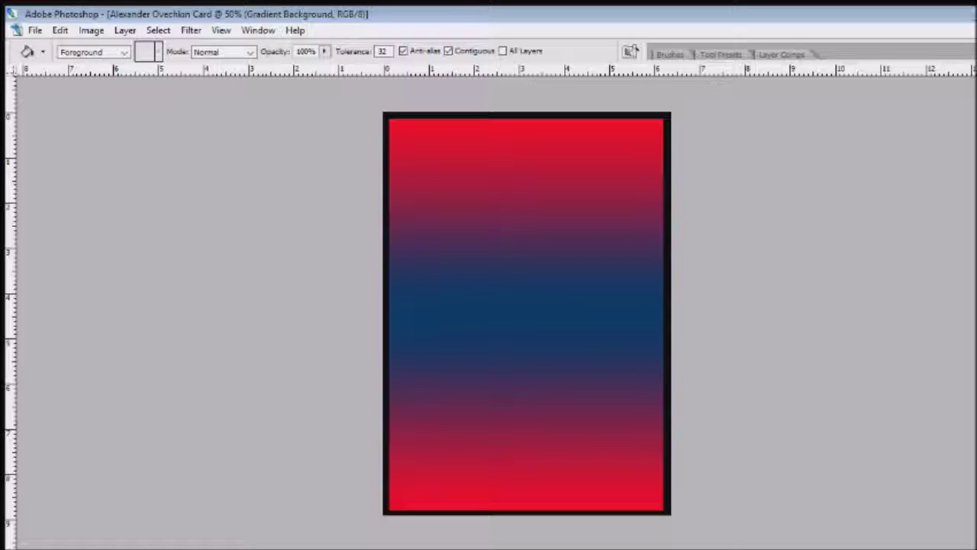
pyautogui.hotkey('alt', ']')
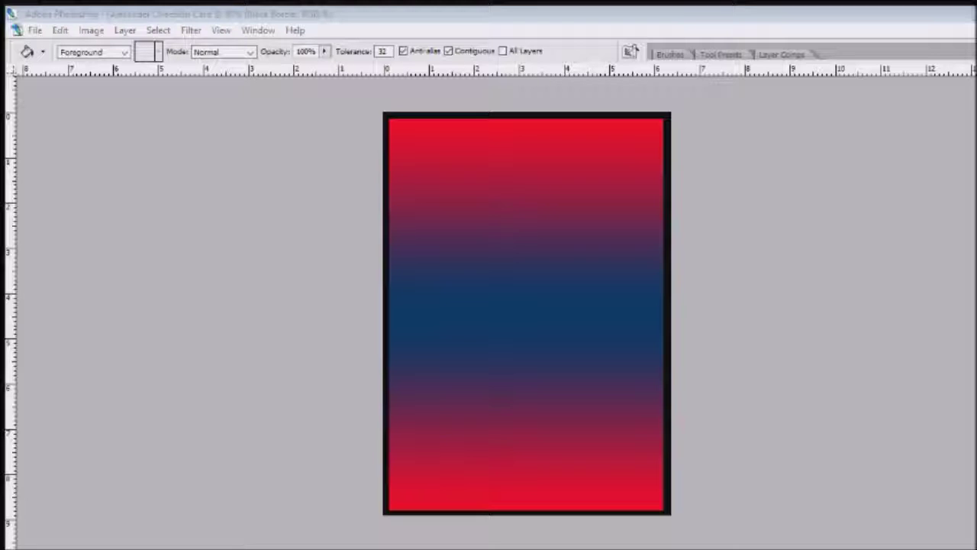
# Open WSH.jpg and select the Capitals wordmark, the three stars and the WASHINGTON lettering with the Magic Wand.
pyautogui.press('Return')
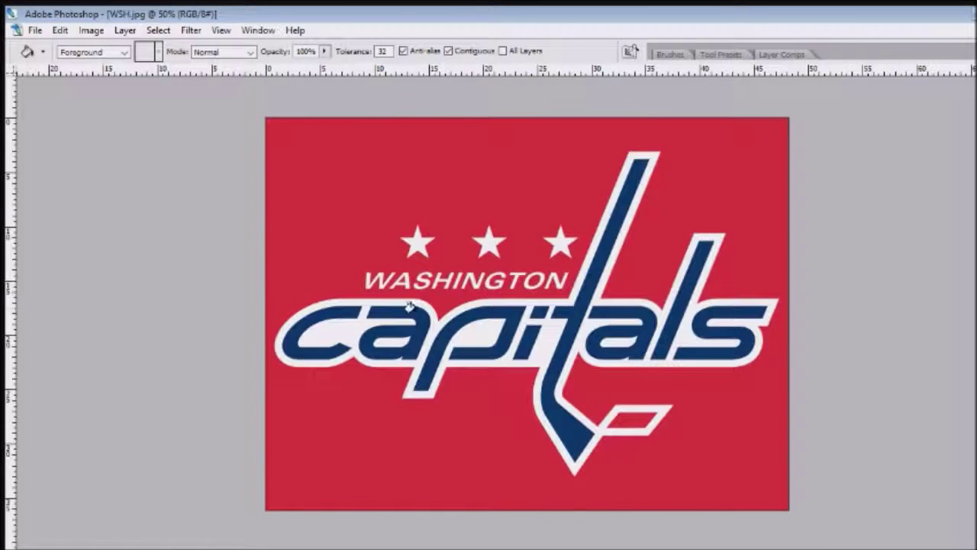
pyautogui.press('w')
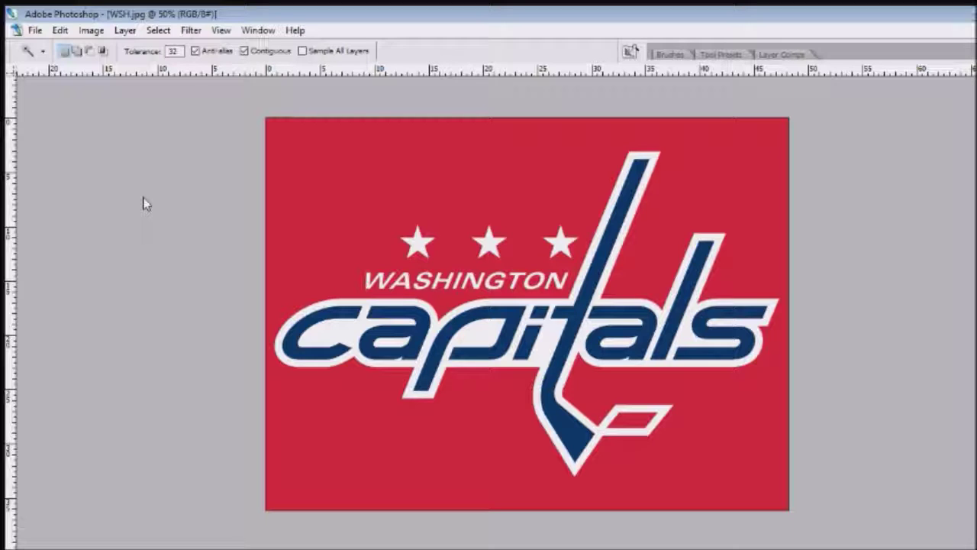
pyautogui.keyDown('shift'); pyautogui.click(290, 329); pyautogui.keyUp('shift')
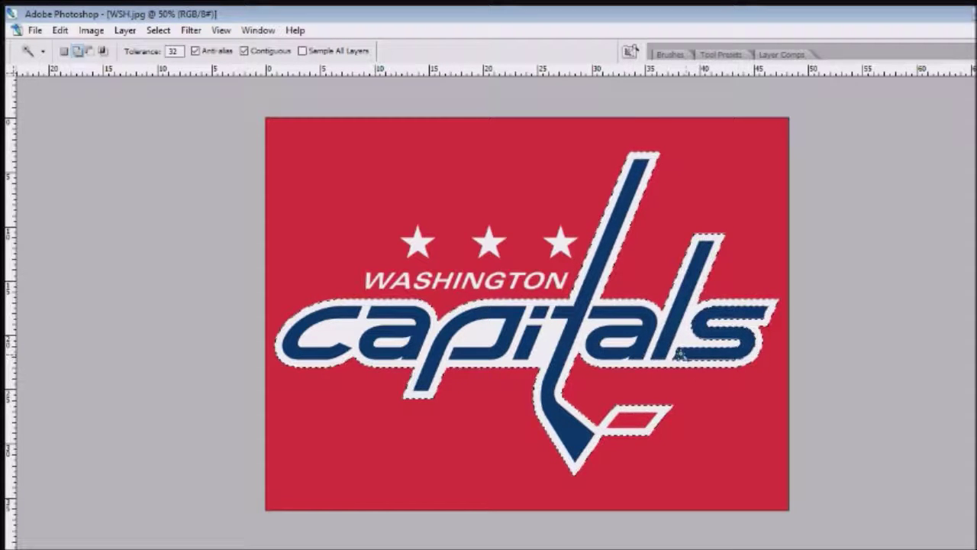
pyautogui.click(488, 243)
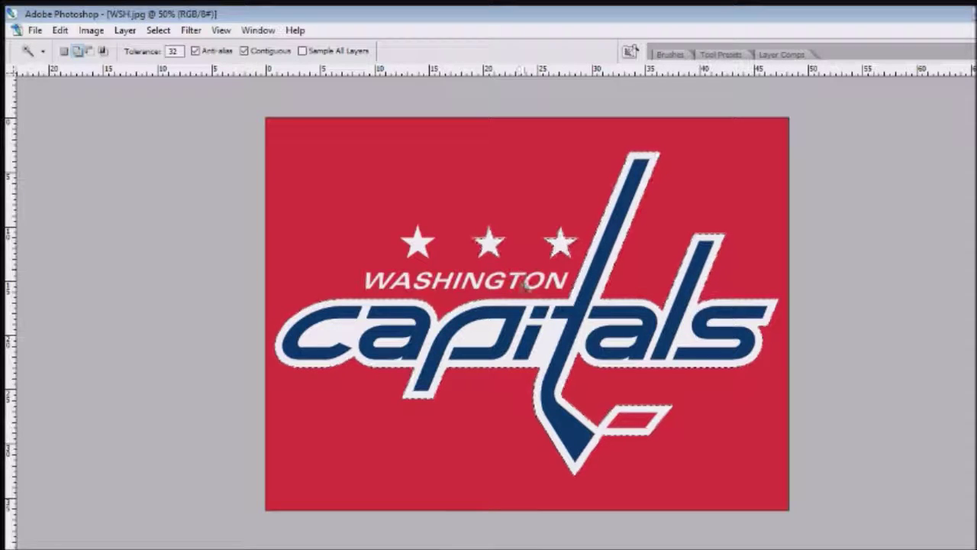
pyautogui.click(418, 243)
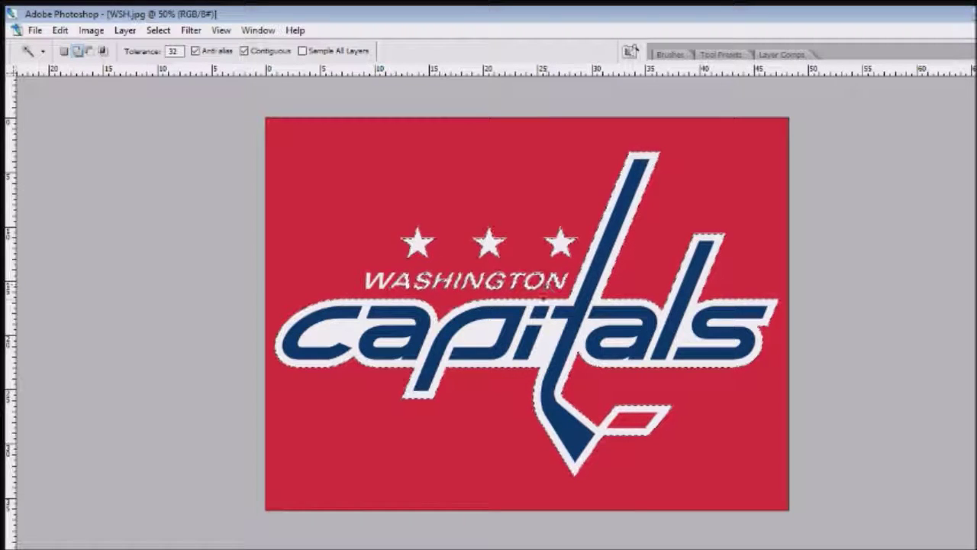
pyautogui.keyDown('shift'); pyautogui.click(370, 281); pyautogui.keyUp('shift')
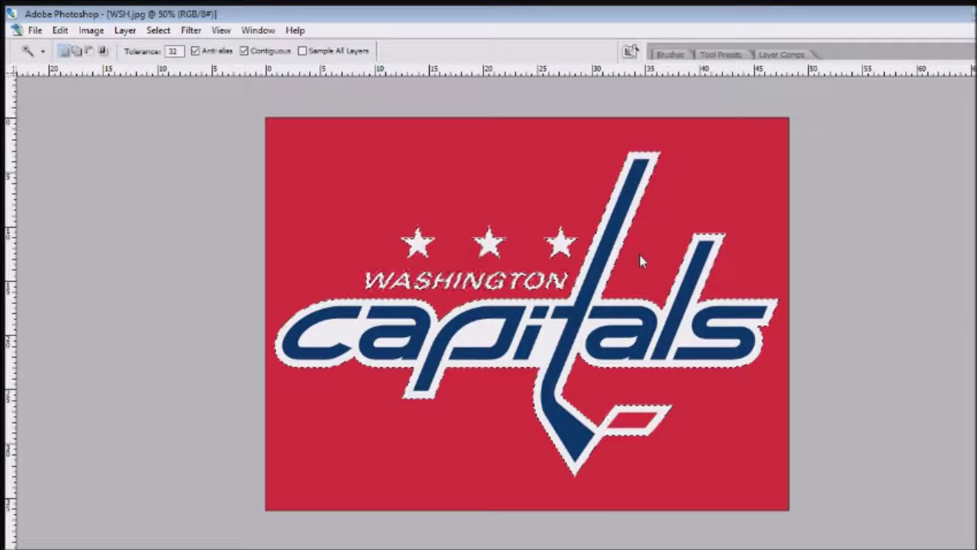
# Copy the selected Capitals logo to a new layer and bring it into the Alexander Ovechkin Card document.
pyautogui.hotkey('ctrl', 'j')
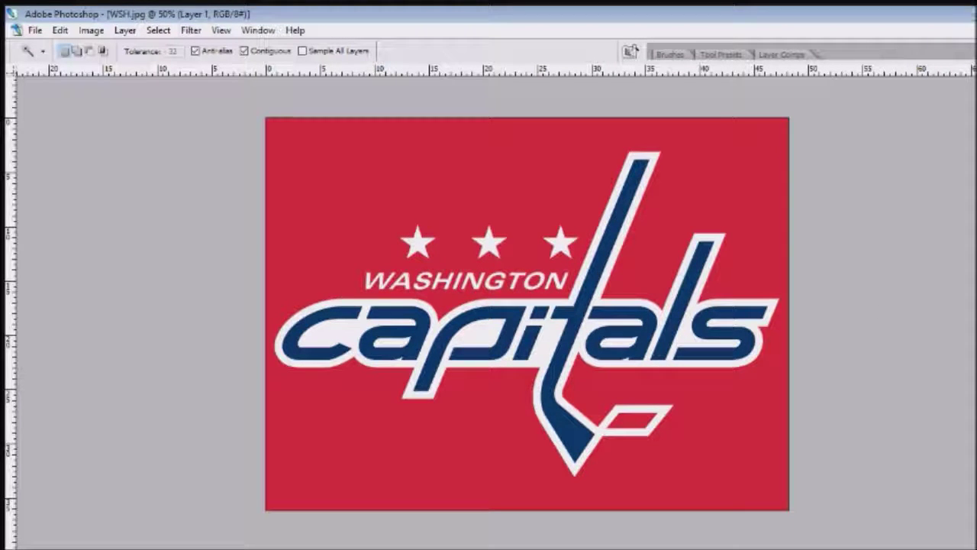
pyautogui.click(38, 32)
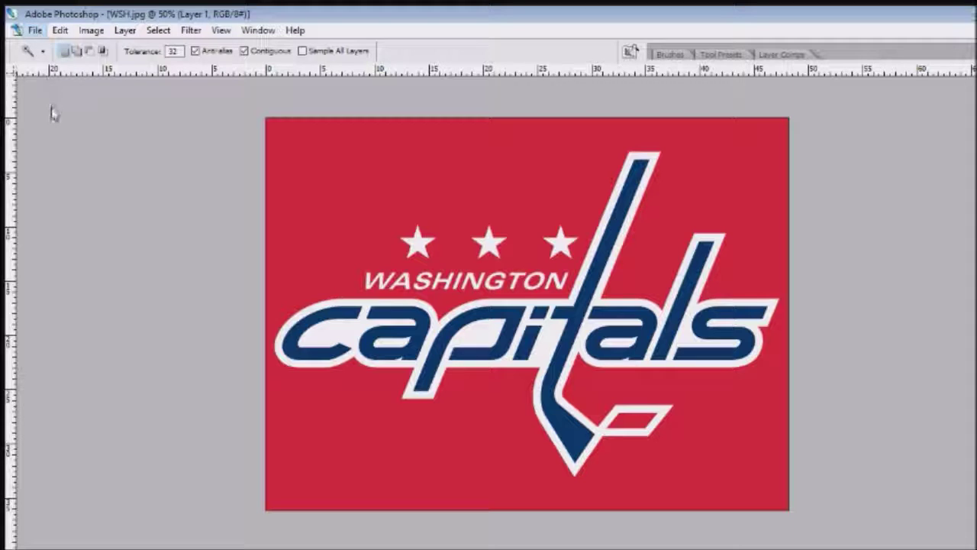
pyautogui.click(42, 147)
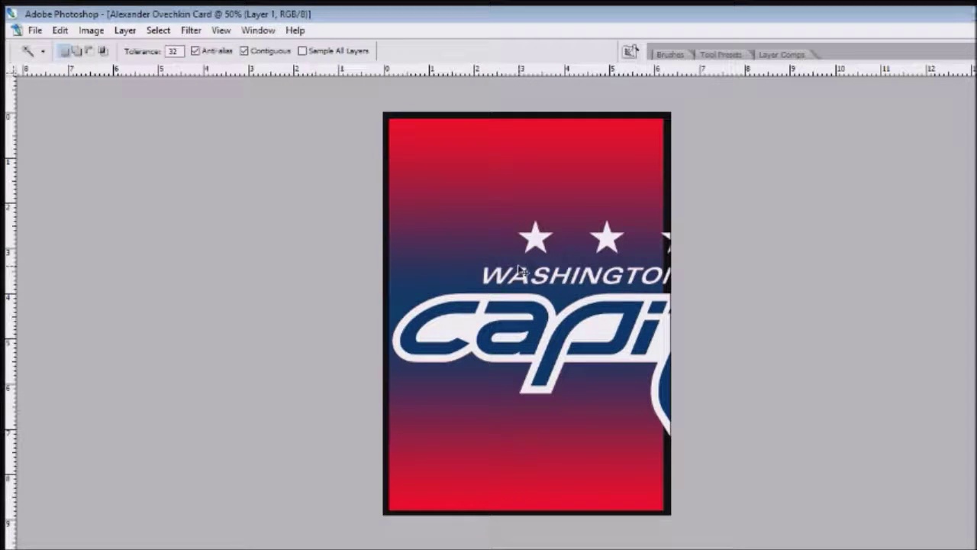
# Scale the Capitals logo proportionally to 60.6% and move it across the middle of the card.
pyautogui.hotkey('ctrl', 't')
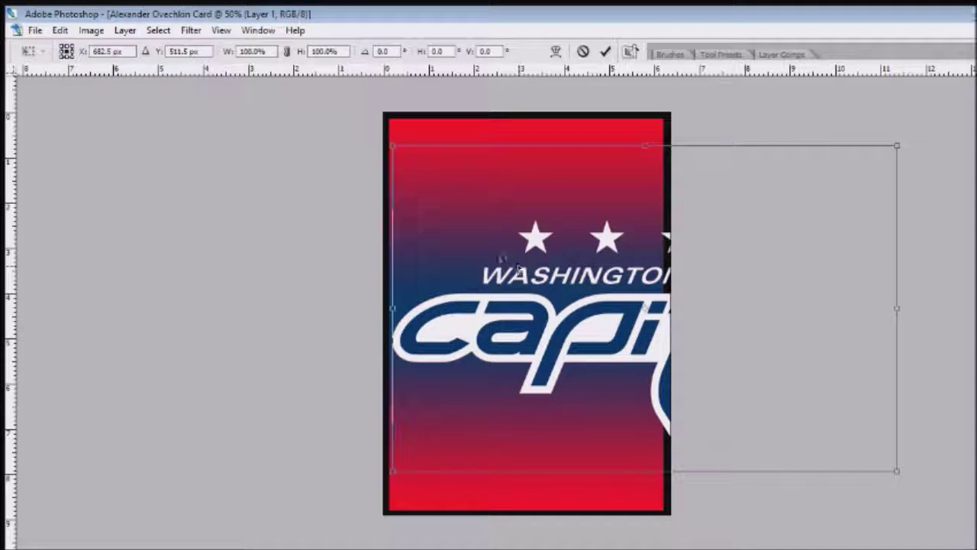
pyautogui.moveTo(395, 145); pyautogui.dragTo(588, 273)
pyautogui.moveTo(714, 383); pyautogui.dragTo(509, 321)
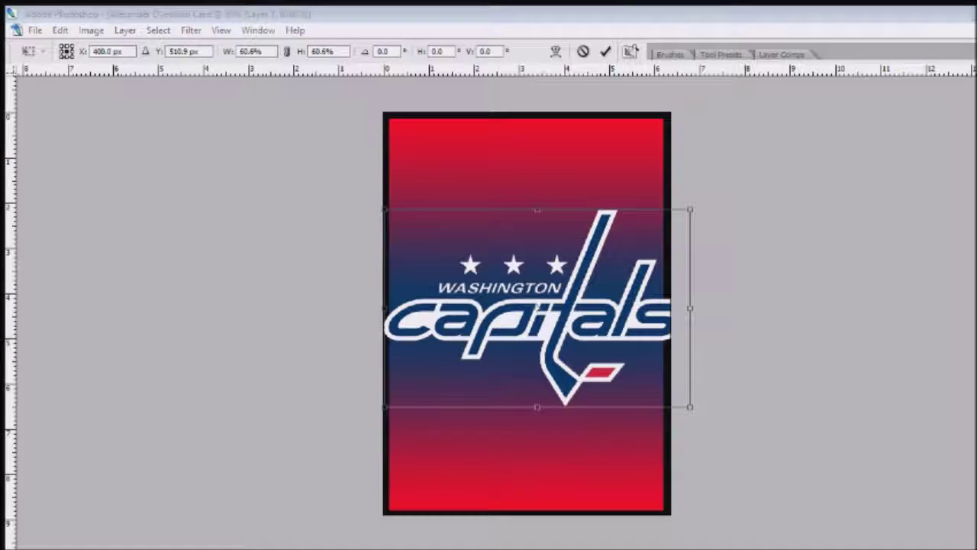
pyautogui.press('Return')
# Scale the Capitals logo again to 88.6% and position it inside the black border over the blue band.
pyautogui.moveTo(386, 210); pyautogui.dragTo(405, 222)
pyautogui.moveTo(496, 281); pyautogui.dragTo(478, 266)
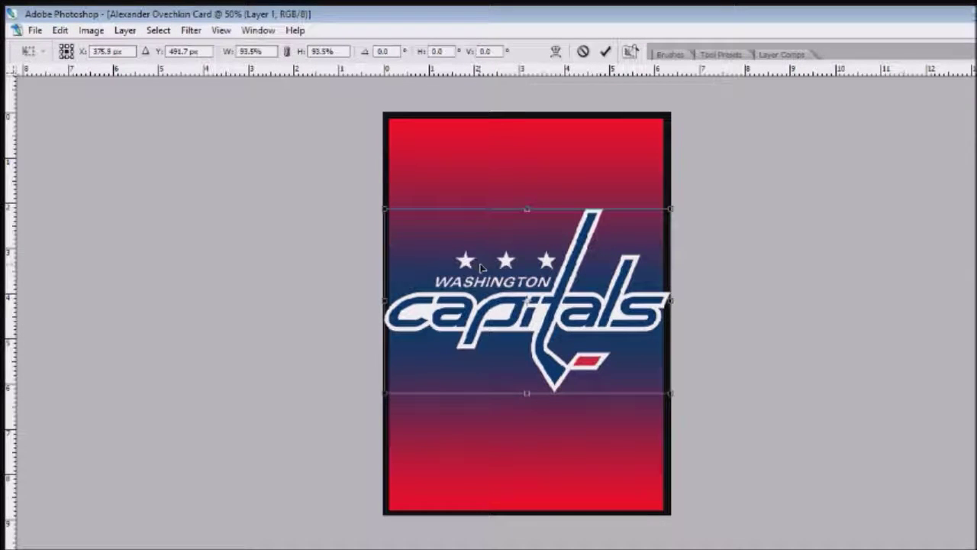
pyautogui.moveTo(385, 207); pyautogui.dragTo(393, 221)
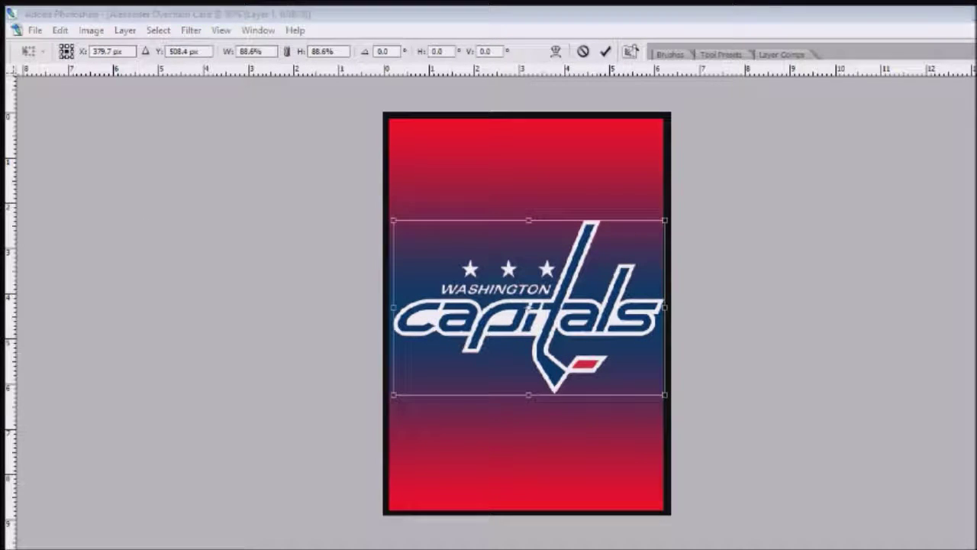
pyautogui.press('Return')
# Open the transparent Alexander Ovechkin PNG and bring the player cutout into the card as a new layer.
pyautogui.press('j')
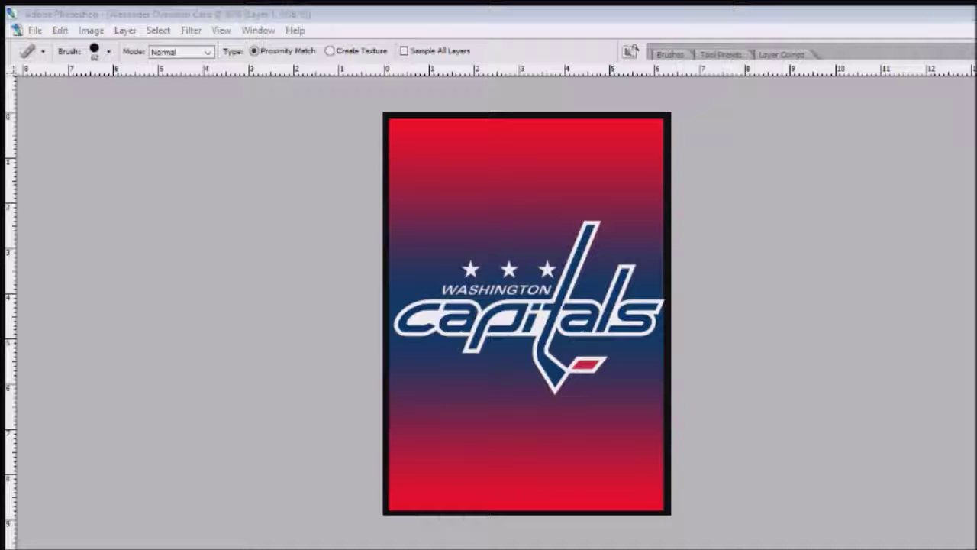
pyautogui.click(245, 12)
pyautogui.click(776, 288)
pyautogui.hotkey('ctrl', 'Tab')
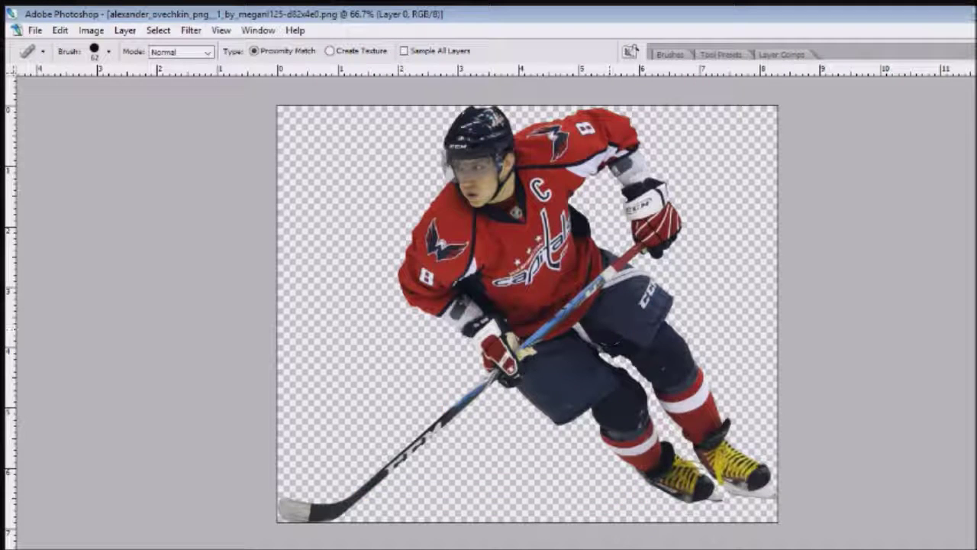
pyautogui.click(550, 548)
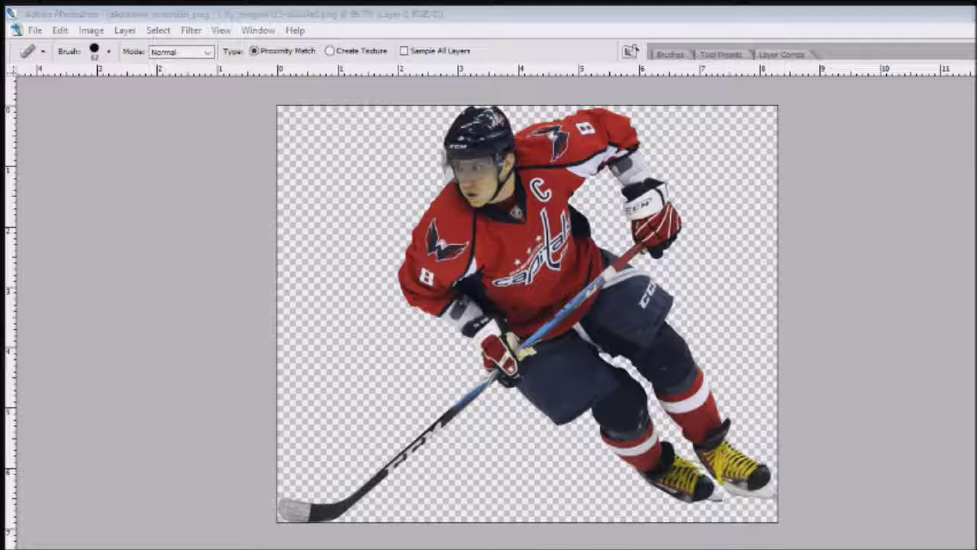
pyautogui.click(910, 307)
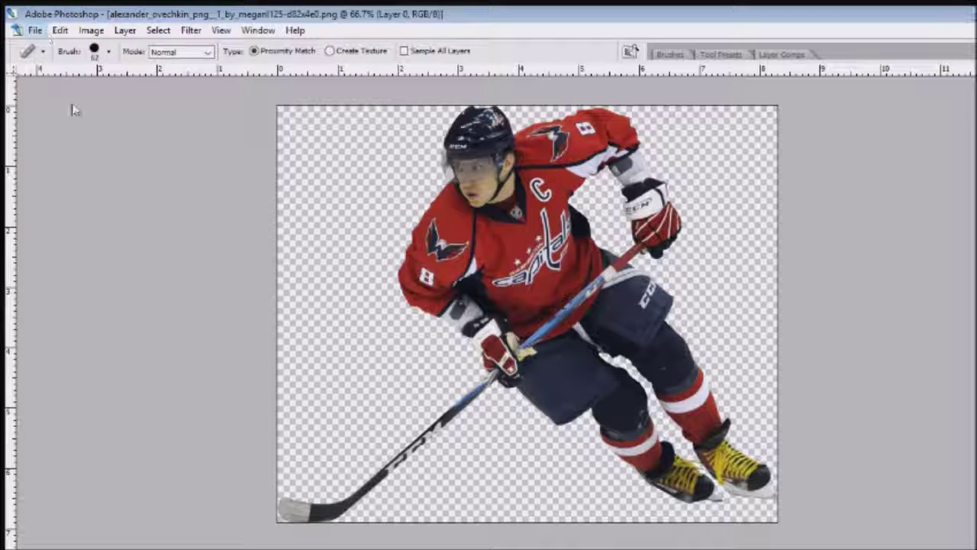
pyautogui.hotkey('ctrl', 'Tab')
# Shrink the player cutout, finishing with a 97.2% scale, and place it over the logo with the skates at the card's right edge.
pyautogui.hotkey('ctrl', 't')
pyautogui.moveTo(384, 114); pyautogui.dragTo(491, 203)
pyautogui.moveTo(610, 271); pyautogui.dragTo(489, 312)
pyautogui.moveTo(371, 243); pyautogui.dragTo(277, 160)
pyautogui.moveTo(486, 273); pyautogui.dragTo(519, 272)
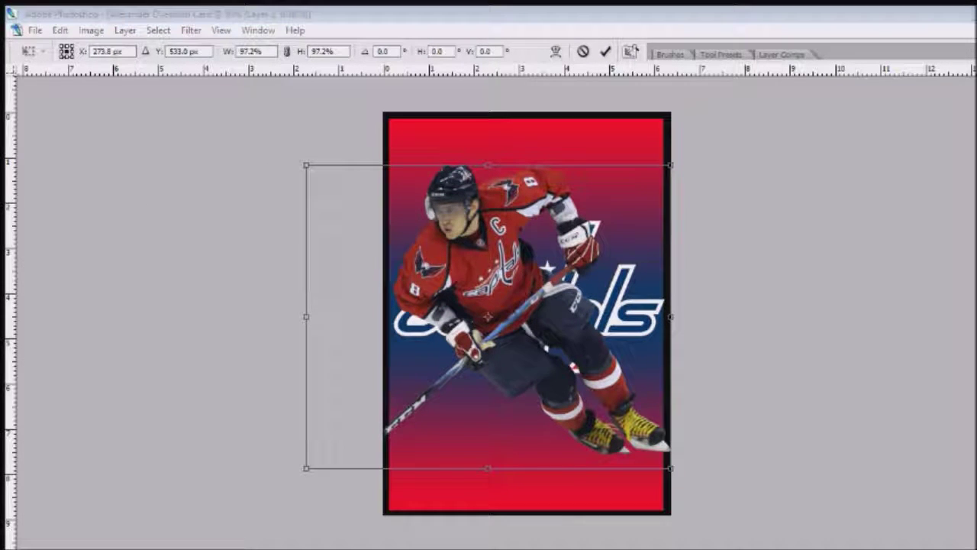
pyautogui.press('Return')
# Reorder the layers so the player sits beneath the black border and above the Capitals logo.
pyautogui.press('w')
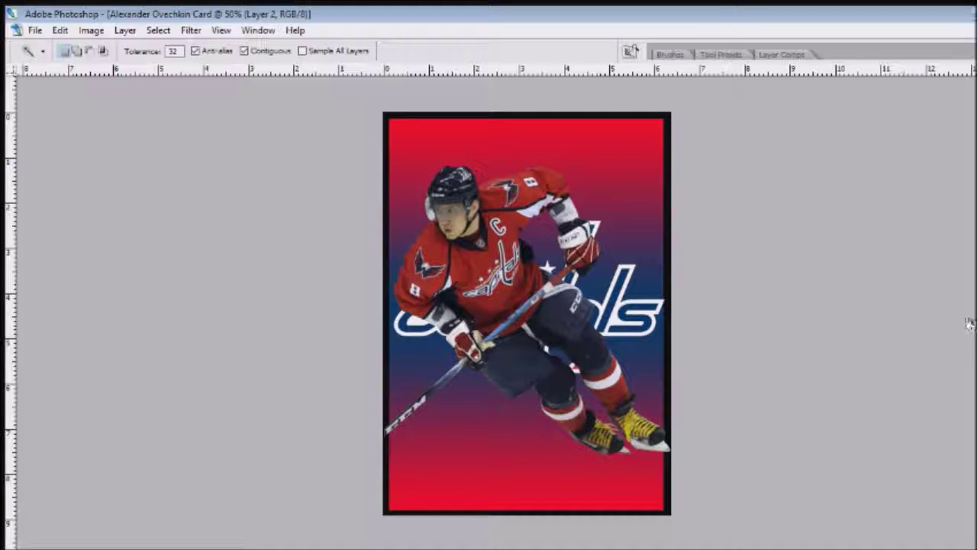
pyautogui.moveTo(959, 372); pyautogui.dragTo(958, 341)
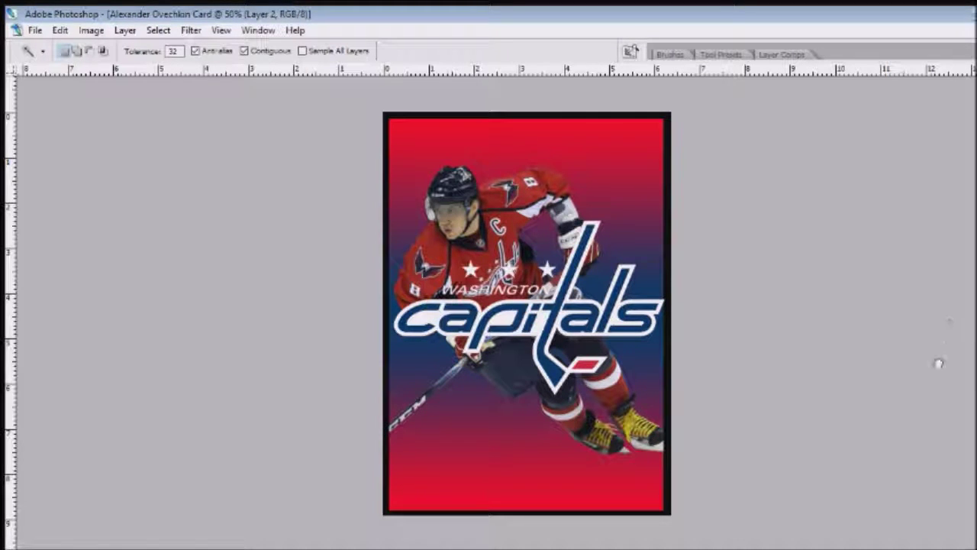
pyautogui.moveTo(932, 366); pyautogui.dragTo(930, 371)
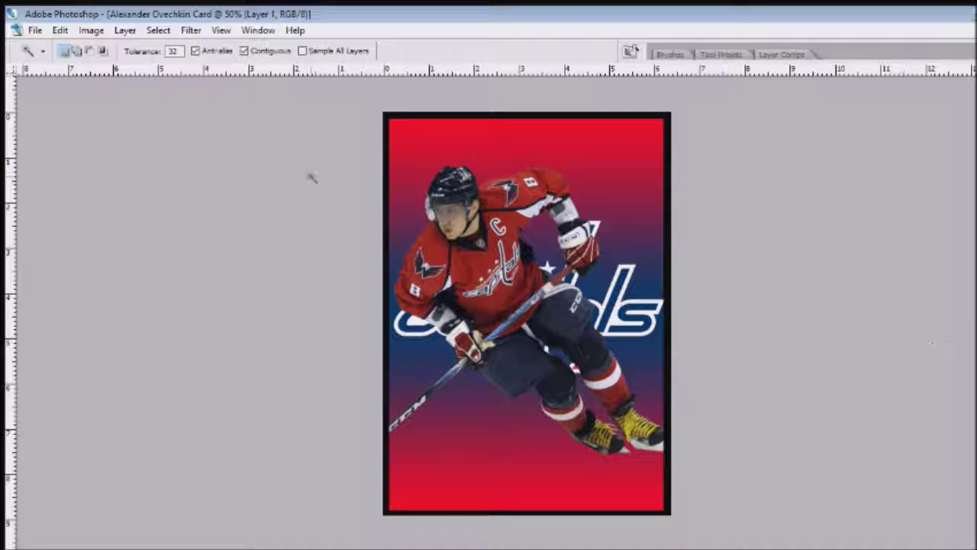
# Enlarge the Capitals logo to 118.3% and move it higher behind the player.
pyautogui.hotkey('ctrl', 't')
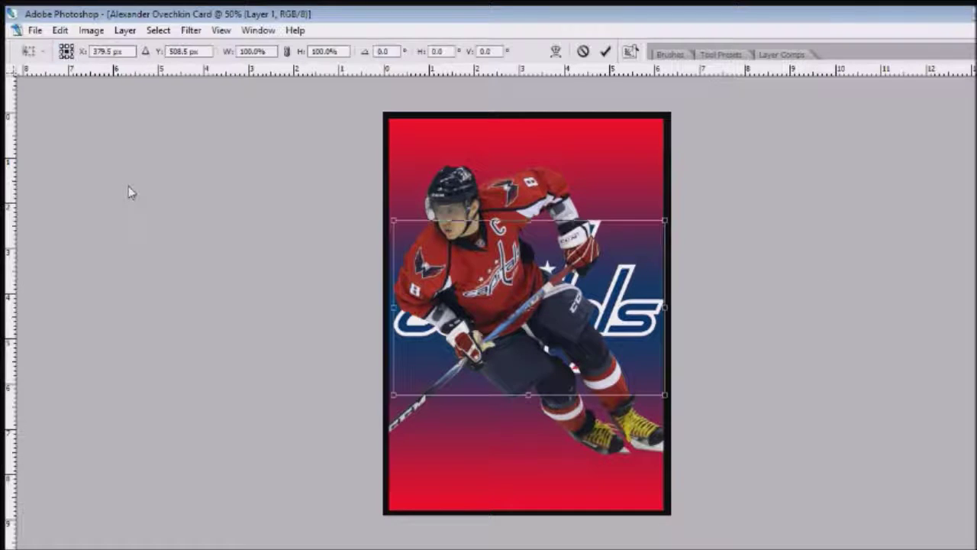
pyautogui.moveTo(394, 220); pyautogui.dragTo(363, 200)
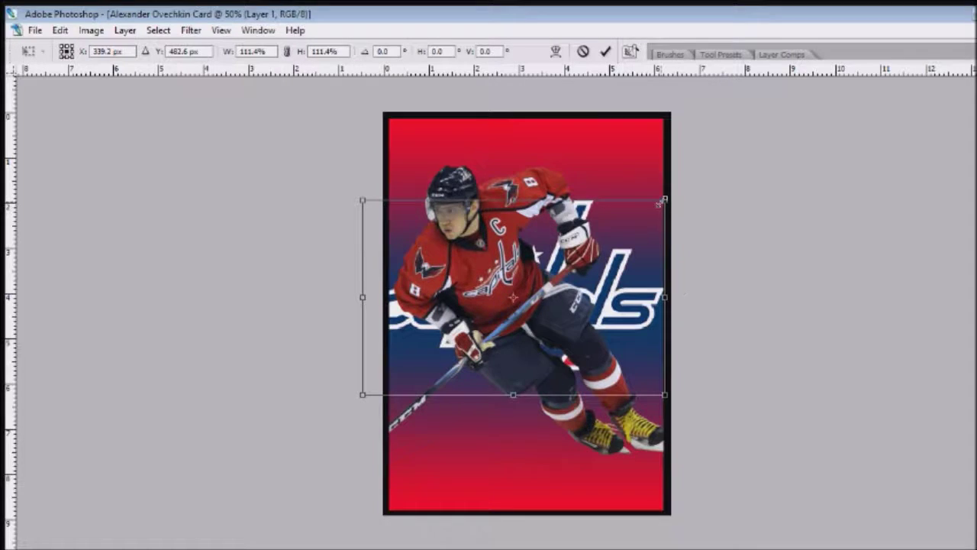
pyautogui.moveTo(661, 203); pyautogui.dragTo(683, 188)
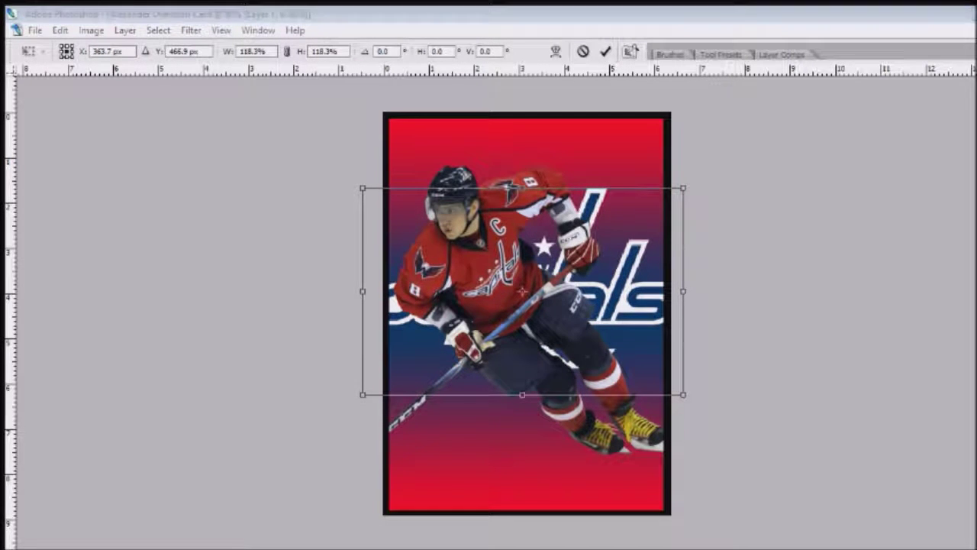
pyautogui.press('Return')
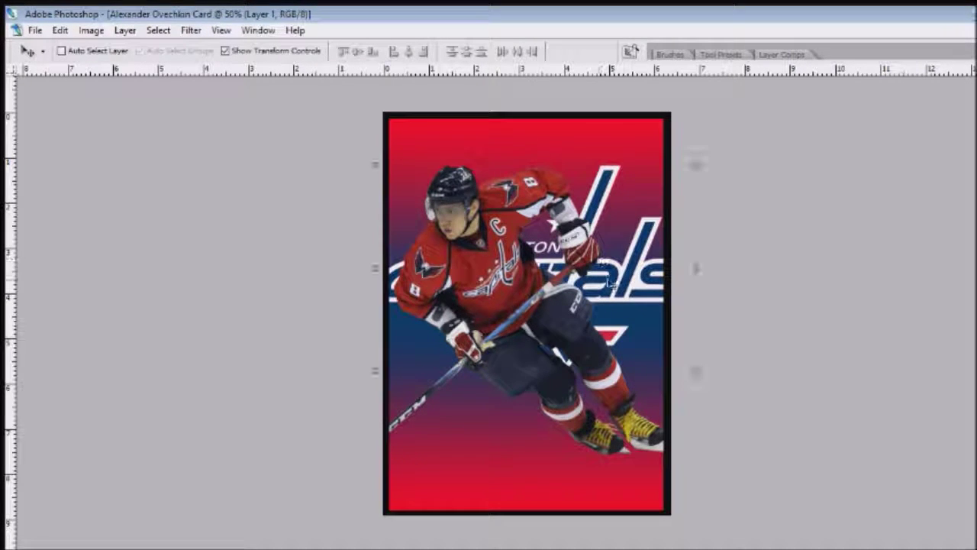
# Add a new layer above Black Border and outline a thin diagonal band rising to the right across the card's lower half with the Polygonal Lasso.
pyautogui.press('k')
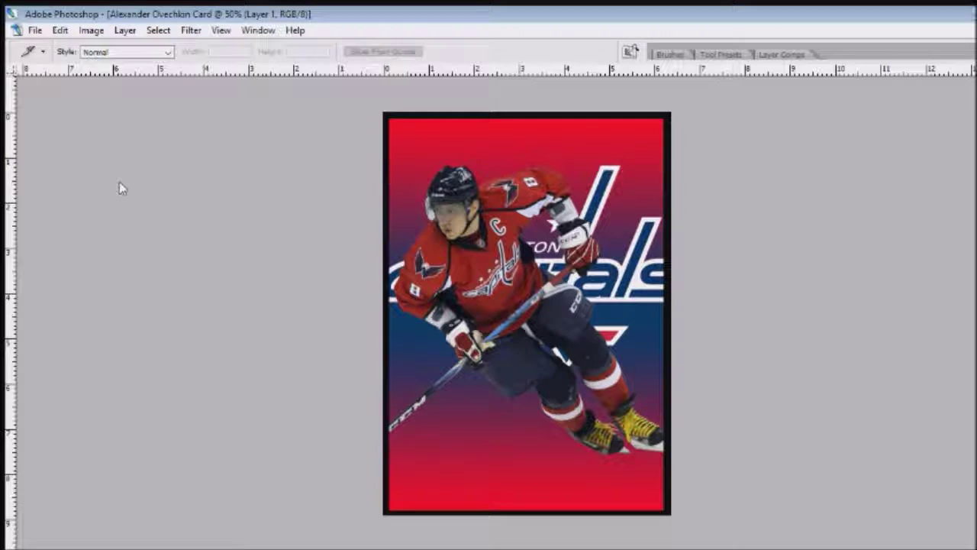
pyautogui.press('m')
pyautogui.press('l')
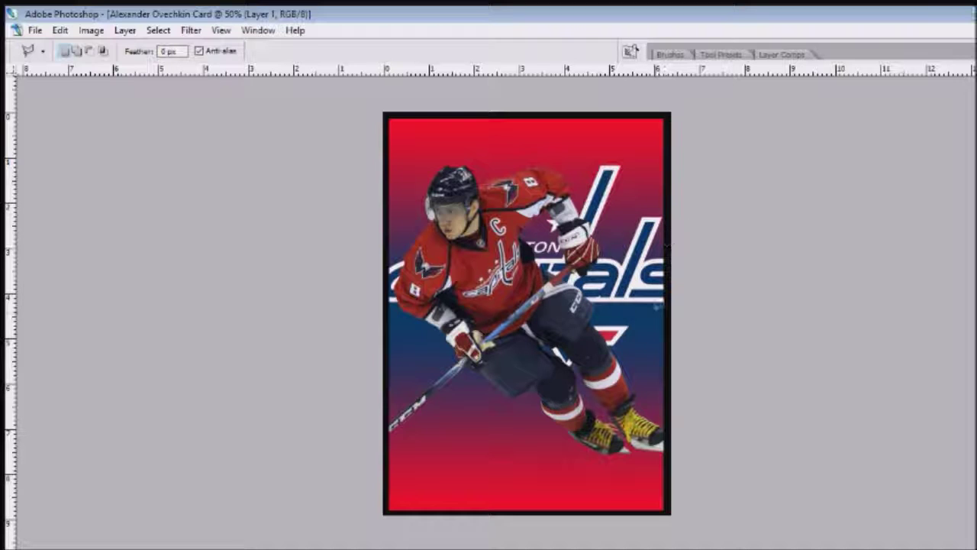
pyautogui.click(971, 319)
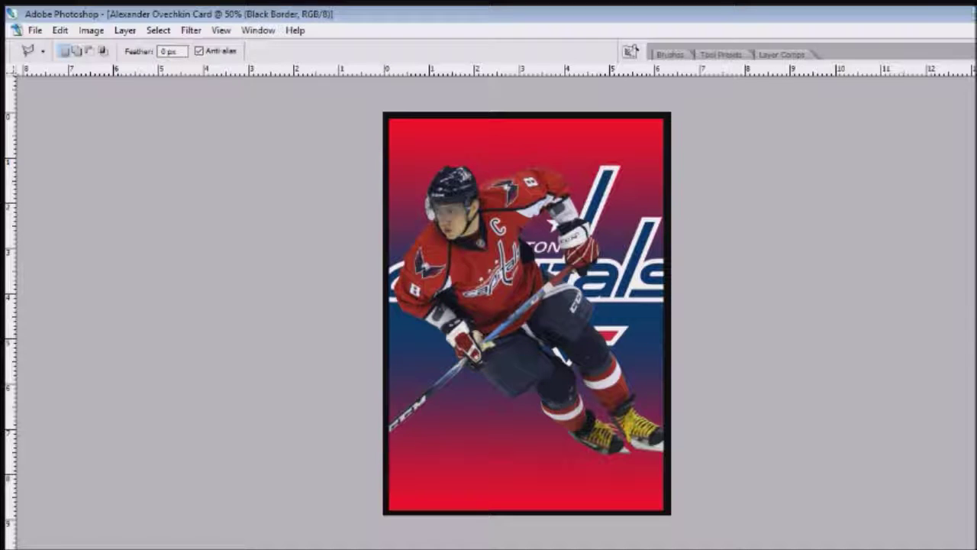
pyautogui.click(971, 321)
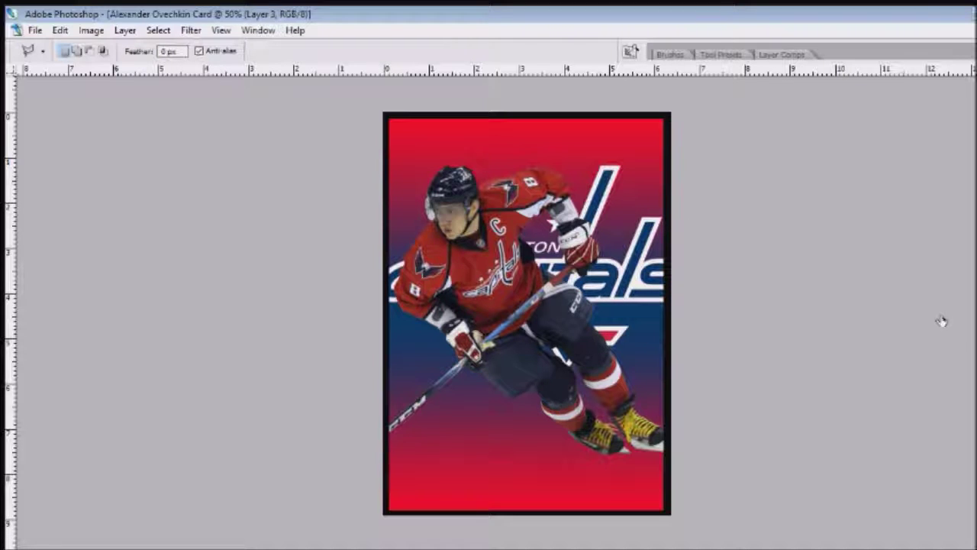
pyautogui.click(663, 337)
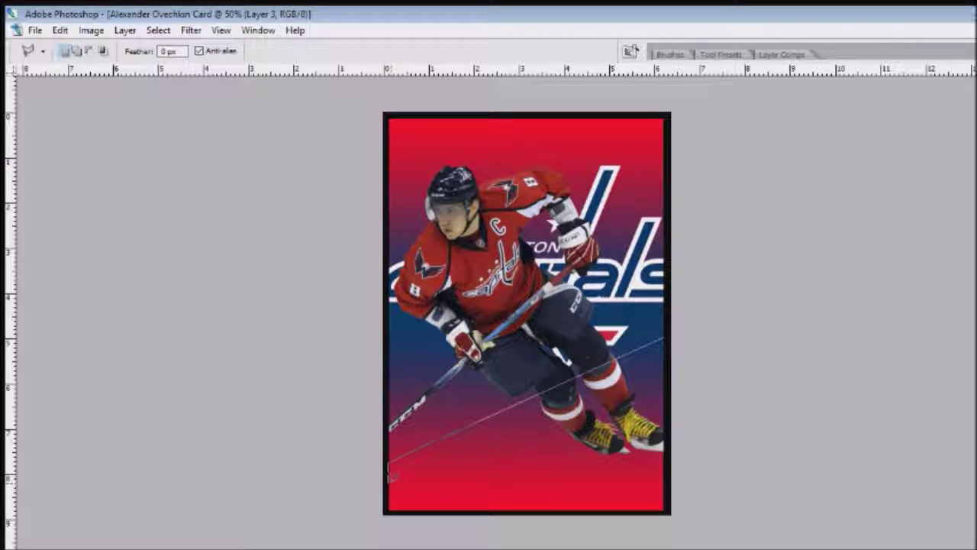
pyautogui.click(388, 479)
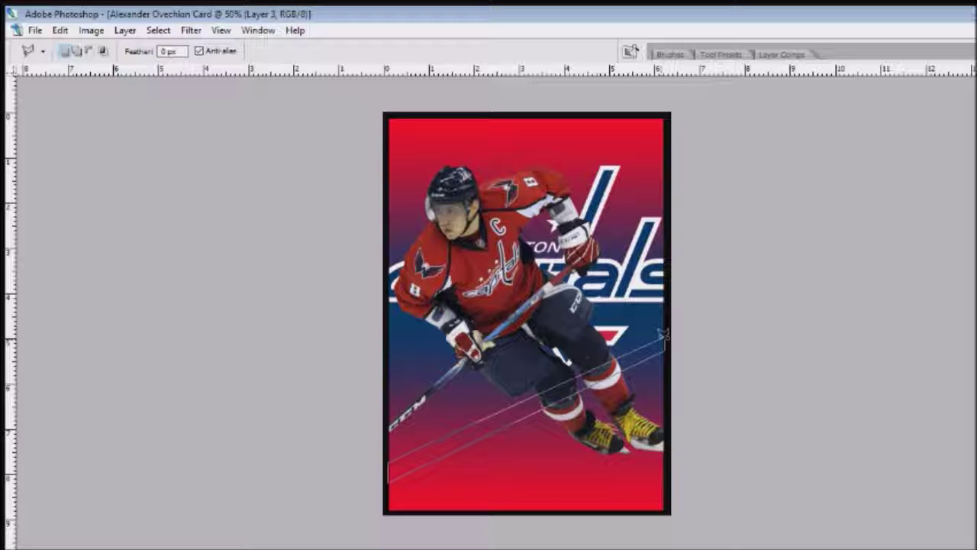
pyautogui.doubleClick(663, 333)
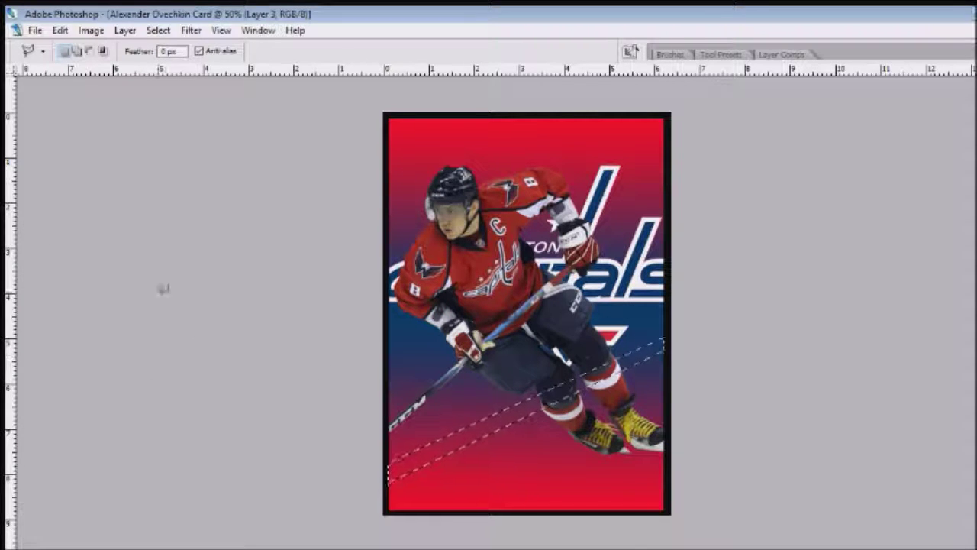
# Fill the diagonal band selection with black using the Paint Bucket.
pyautogui.press('b')
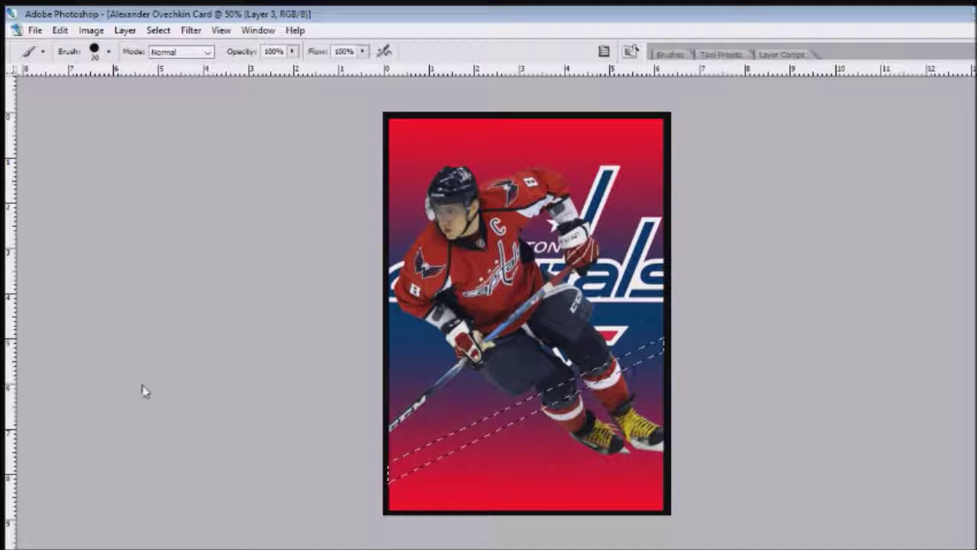
pyautogui.press('i')
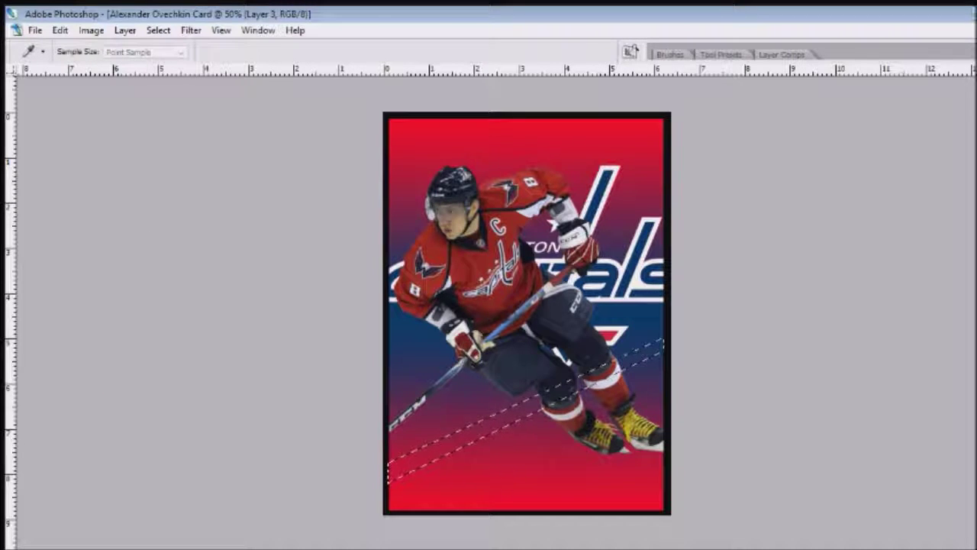
pyautogui.press('b')
pyautogui.press('g')
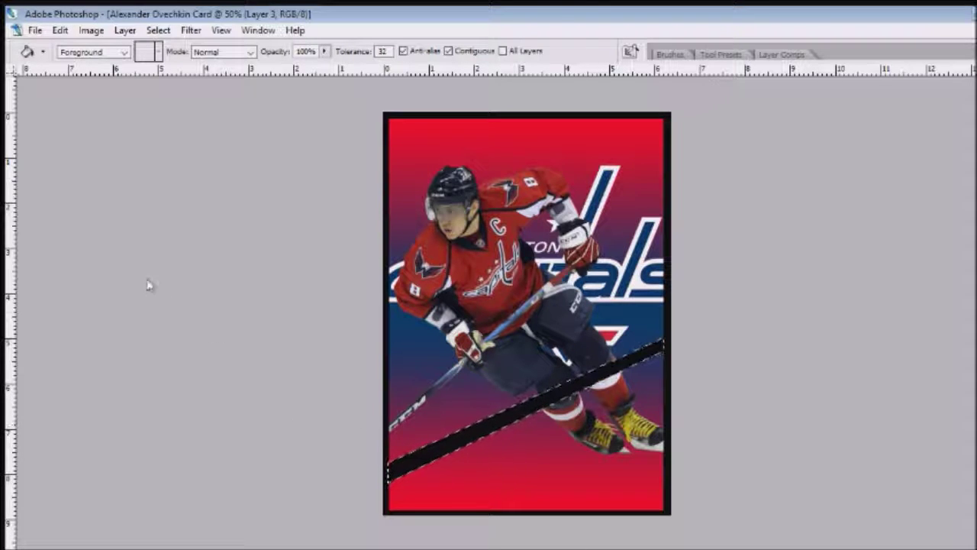
# Duplicate the diagonal black band layer, shift the copy slightly lower to thicken the band, and clear the selection.
pyautogui.click(868, 273)
pyautogui.press('Return')
pyautogui.press('v')
pyautogui.moveTo(561, 400); pyautogui.dragTo(566, 407)
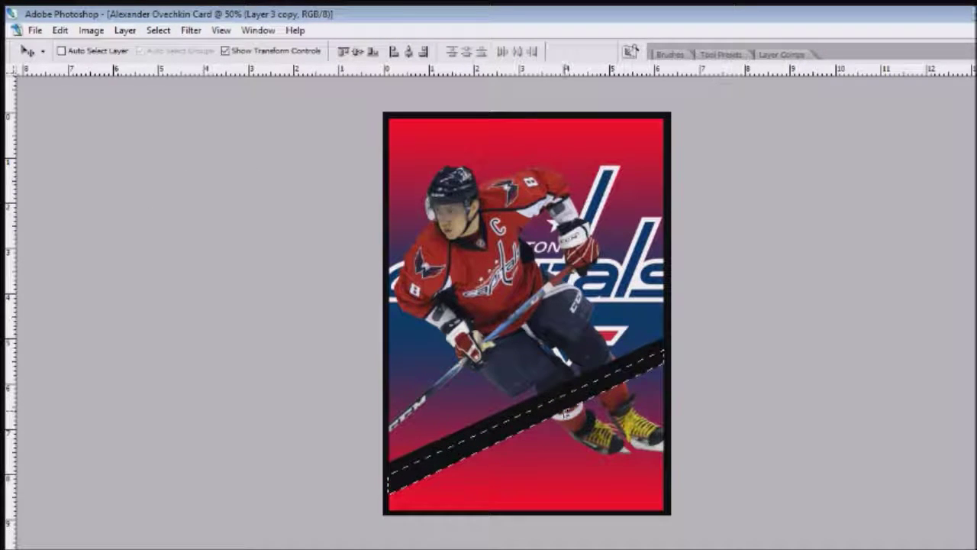
pyautogui.press('m')
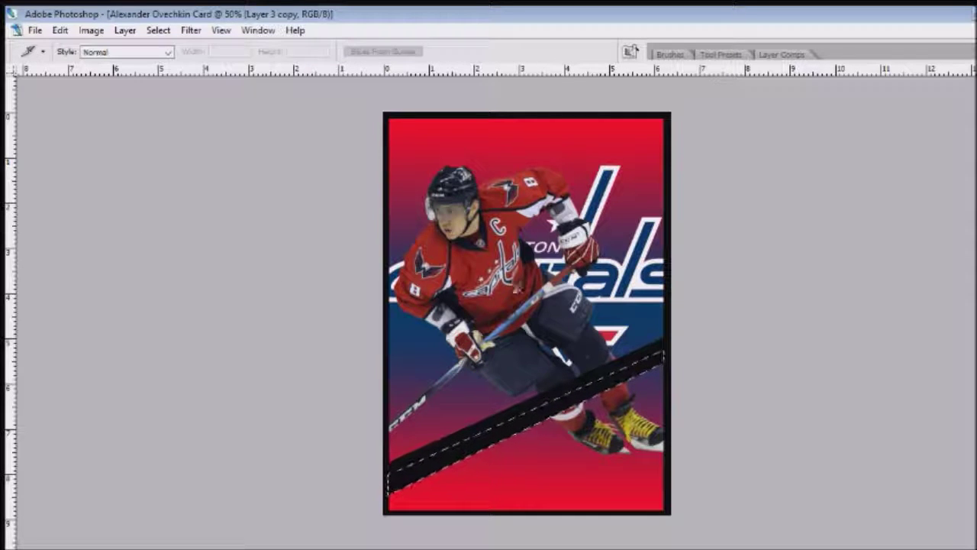
pyautogui.hotkey('ctrl', 'd')
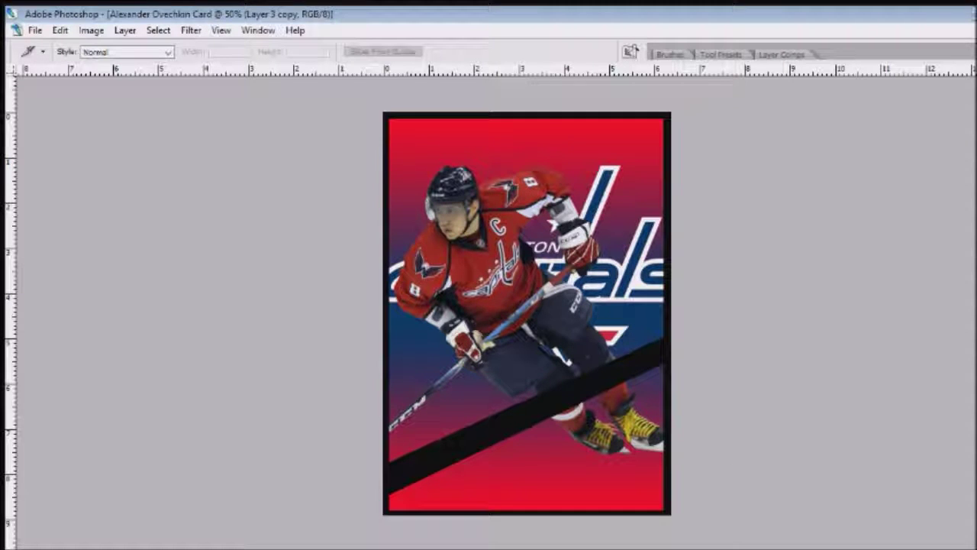
# Add a Drop Shadow to the duplicated band layer, with an increased shadow size.
pyautogui.press('h')
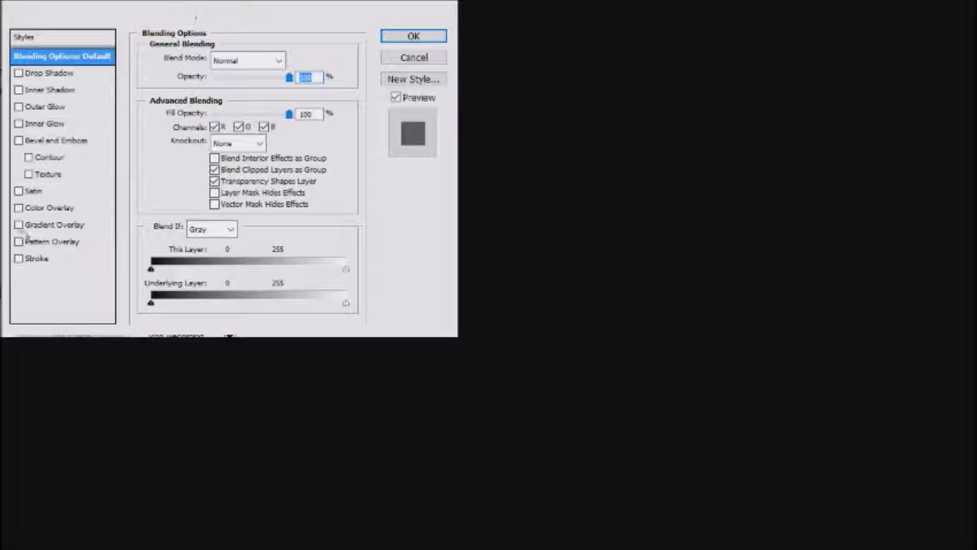
pyautogui.click(18, 73)
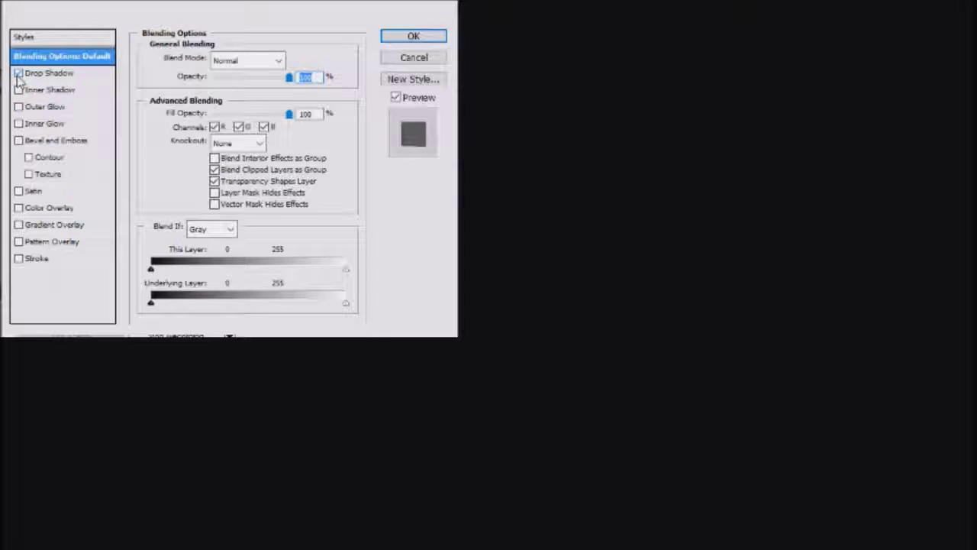
pyautogui.click(84, 73)
pyautogui.moveTo(252, 80)
pyautogui.mouseDown()
pyautogui.moveTo(275, 84)
pyautogui.moveTo(243, 86)
pyautogui.moveTo(253, 87)
pyautogui.mouseUp()
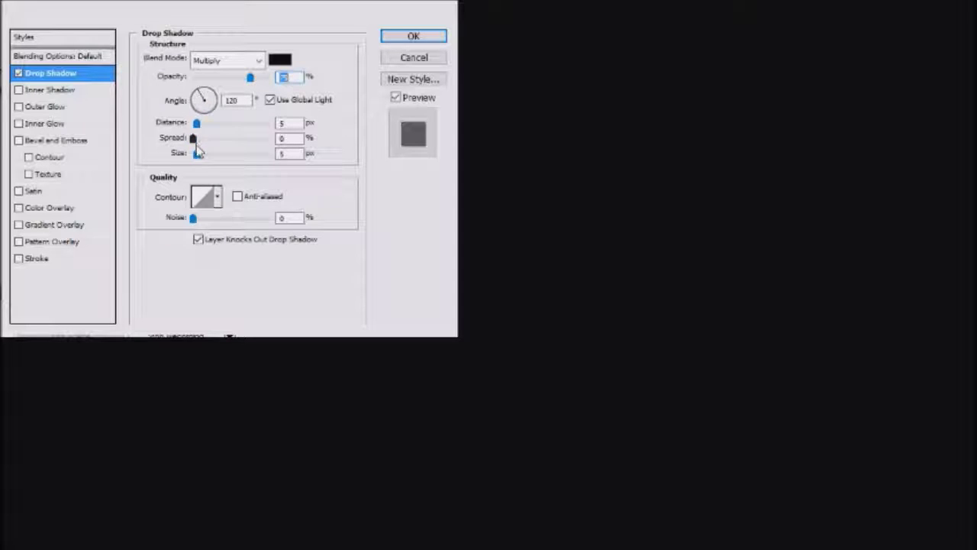
pyautogui.moveTo(199, 157); pyautogui.dragTo(206, 158)
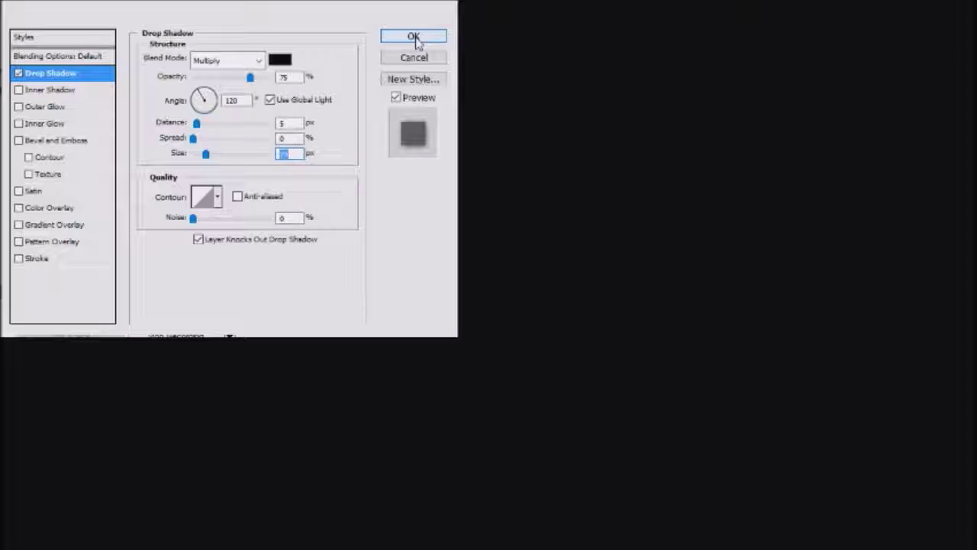
pyautogui.click(413, 36)
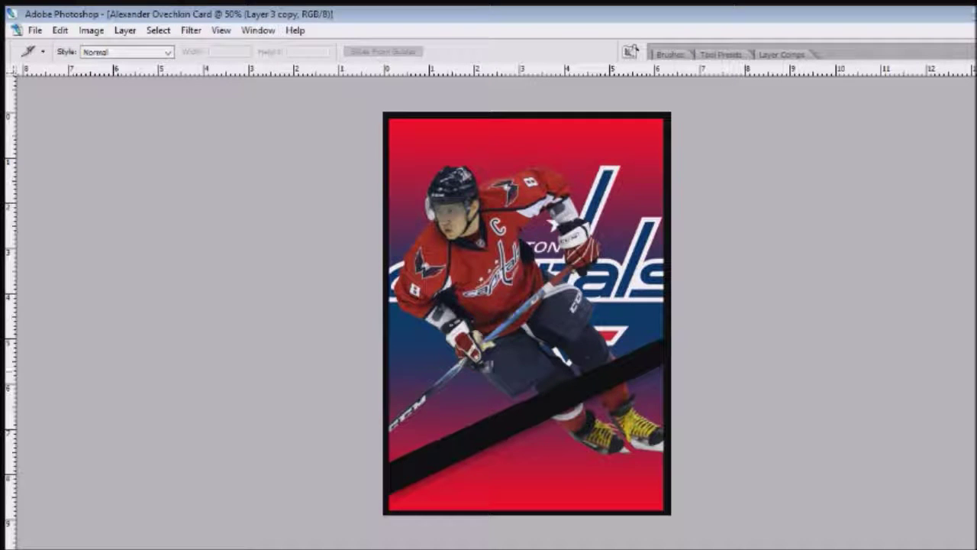
# Create a text box across the card's lower part and enter "LW ALEXANDER OVECHKIN" in white 20 pt Richardson lettering.
pyautogui.press('t')
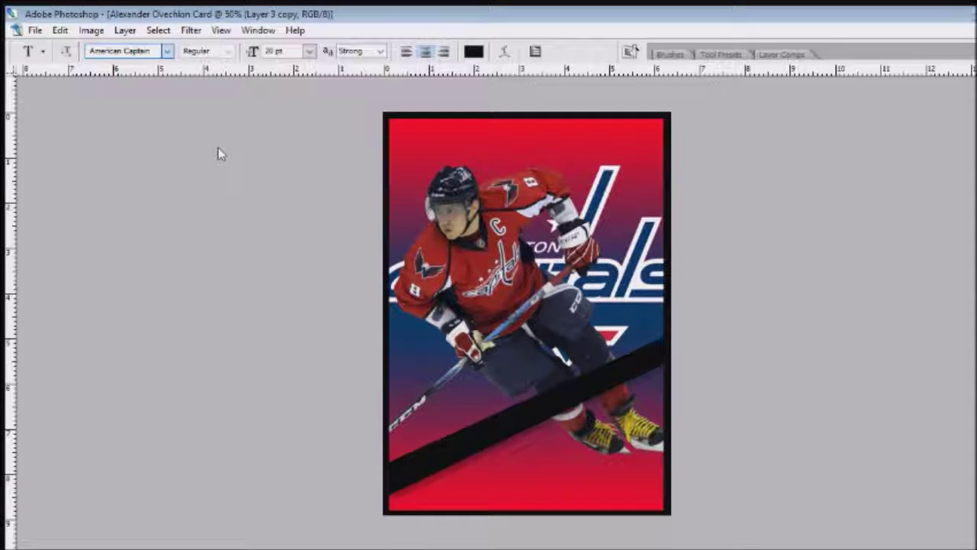
pyautogui.moveTo(399, 429); pyautogui.dragTo(669, 502)
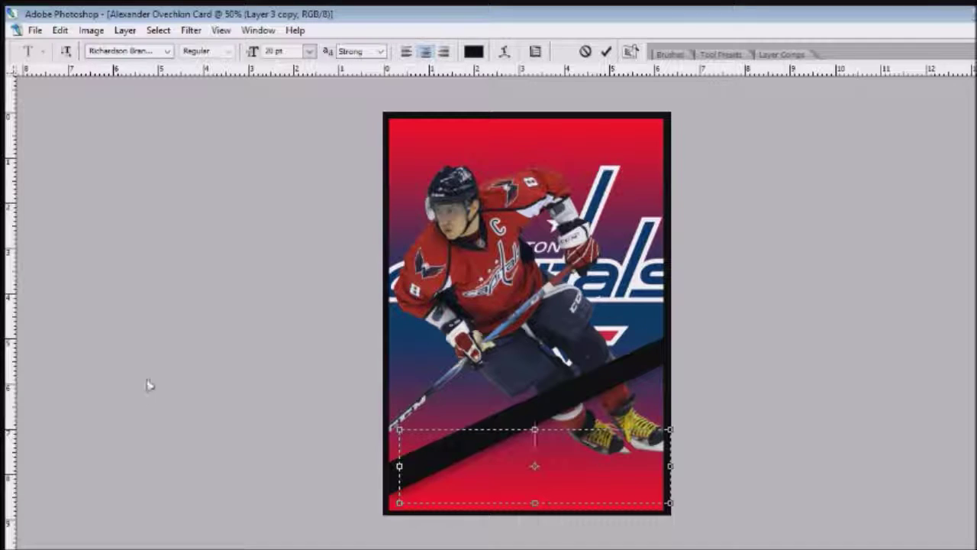
pyautogui.write('AL')
pyautogui.press('BackSpace')
pyautogui.press('BackSpace')
pyautogui.write('LW')
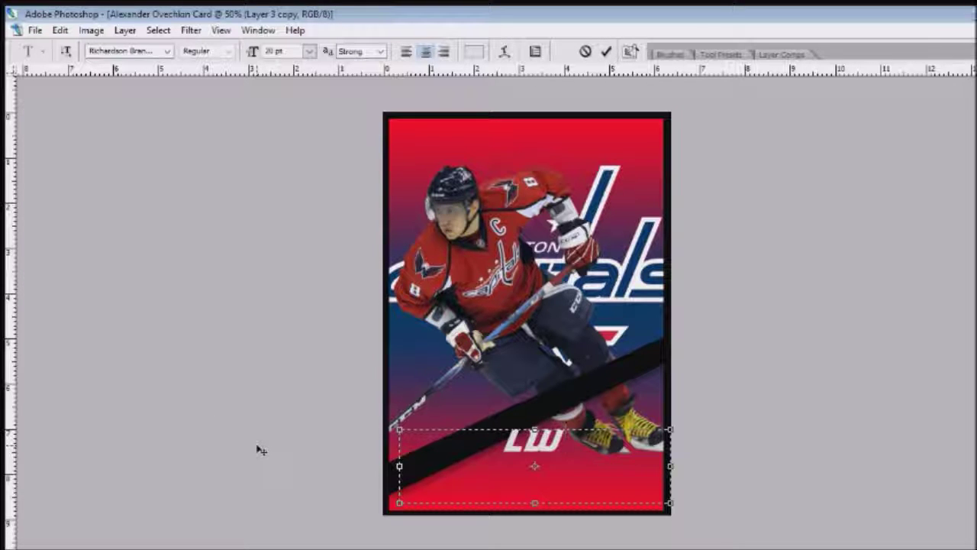
pyautogui.write(' ALEX')
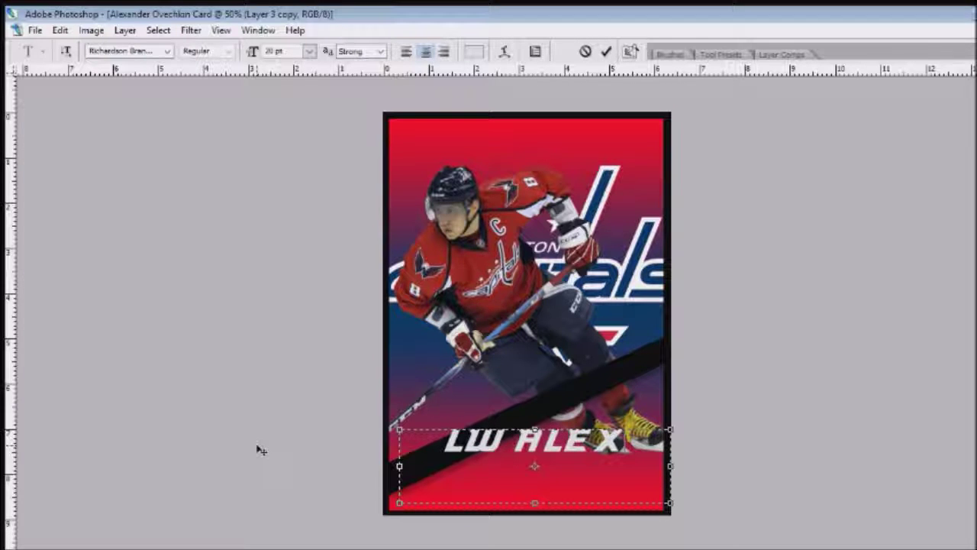
pyautogui.write('ANDER OVER')
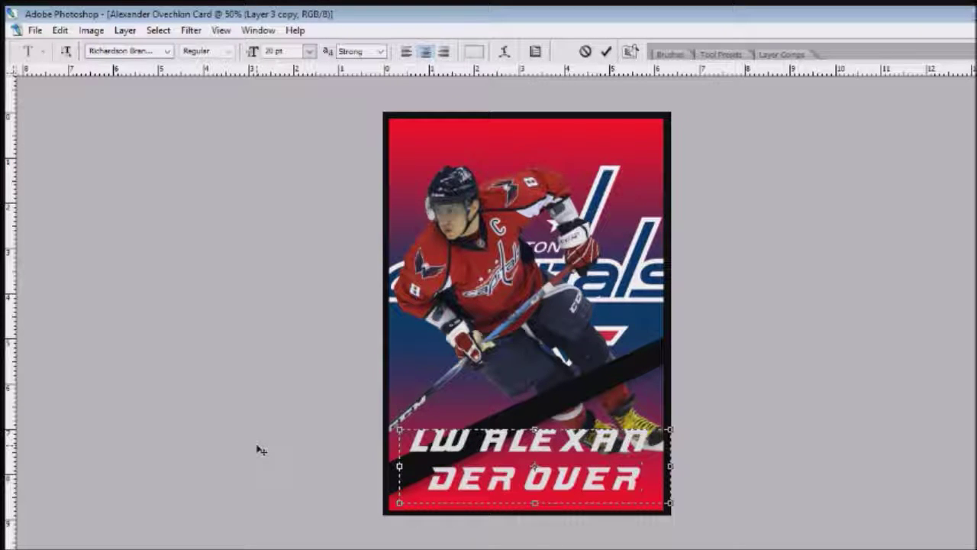
pyautogui.press('BackSpace')
pyautogui.write('CH')
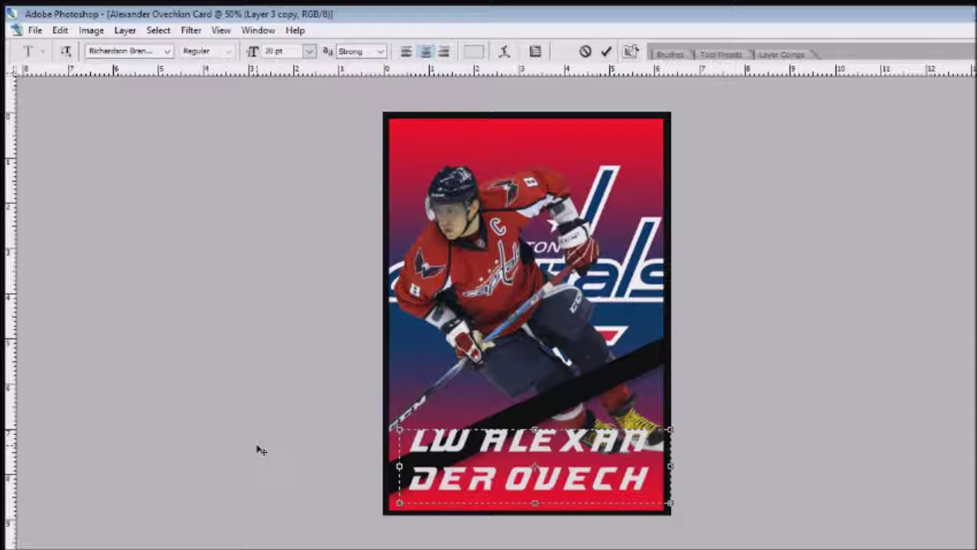
# Reduce all of the name text to 10 pt.
pyautogui.hotkey('ctrl', 'a')
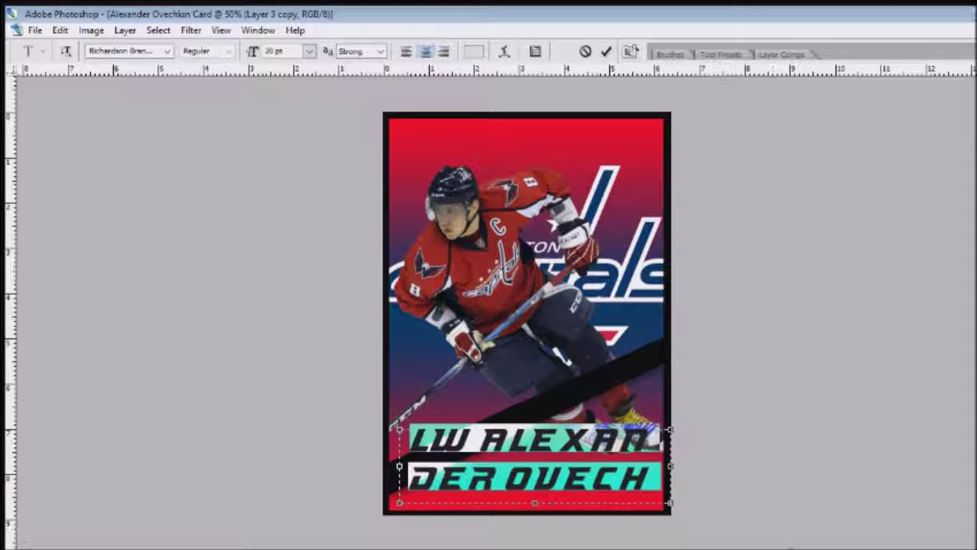
pyautogui.click(280, 51)
pyautogui.write('10')
pyautogui.press('Return')
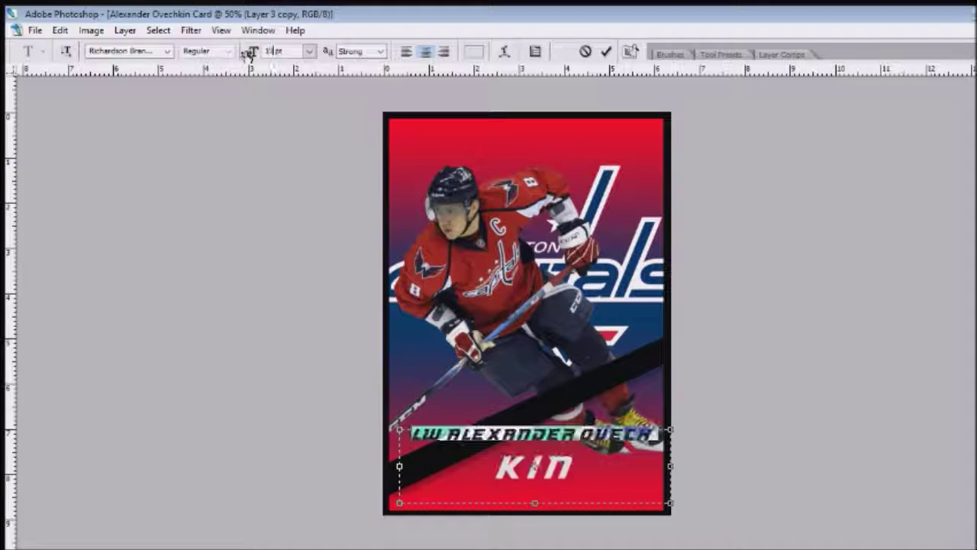
pyautogui.click(535, 464)
pyautogui.moveTo(577, 465); pyautogui.dragTo(496, 465)
pyautogui.moveTo(252, 51); pyautogui.dragTo(235, 52)
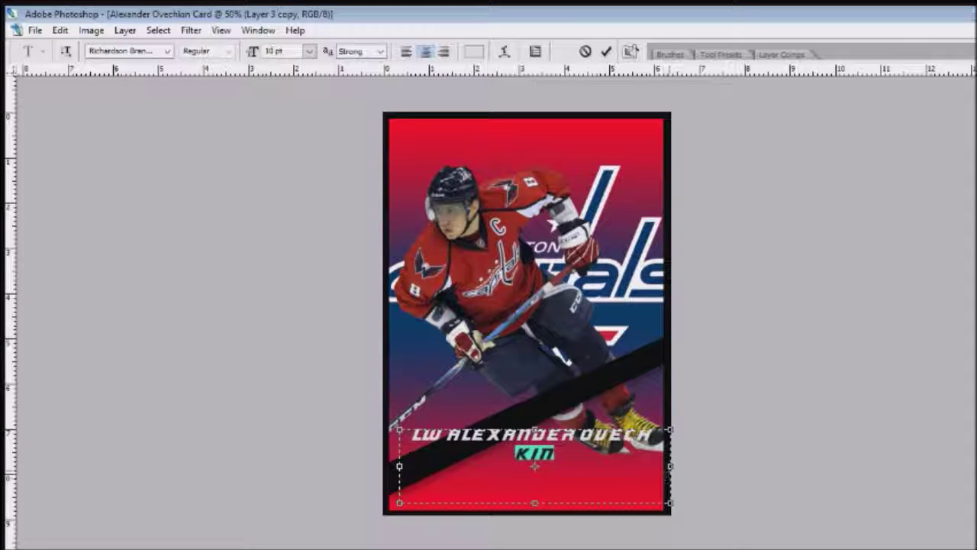
# Widen the text box so the name fits on one line, rotate it to -25.7°, and place it along the black band.
pyautogui.moveTo(669, 466); pyautogui.dragTo(832, 493)
pyautogui.click(146, 191)
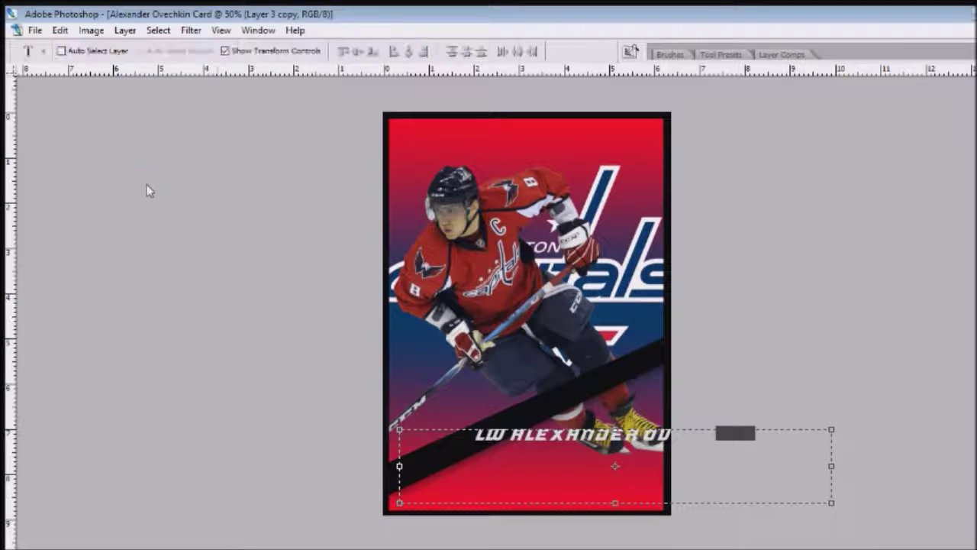
pyautogui.moveTo(841, 436); pyautogui.dragTo(789, 350)
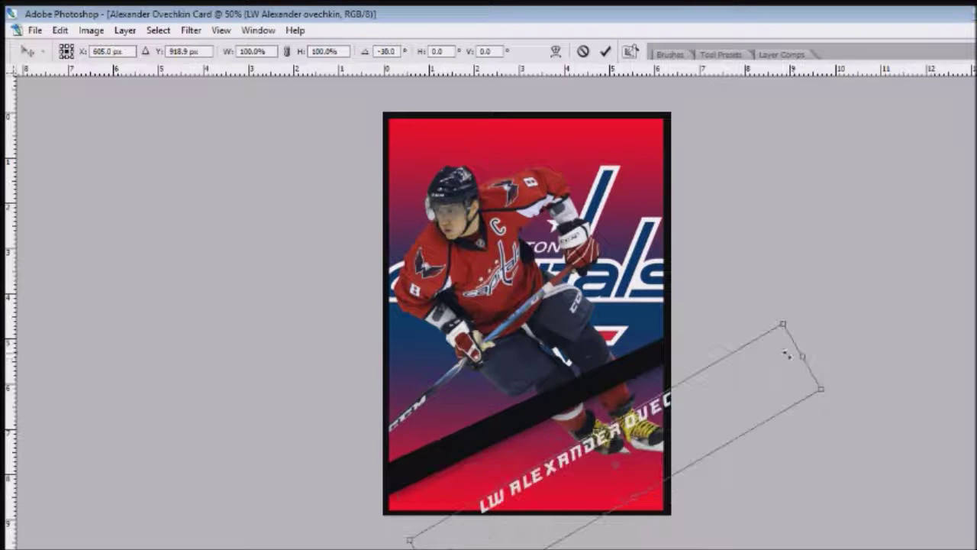
pyautogui.moveTo(641, 452); pyautogui.dragTo(586, 426)
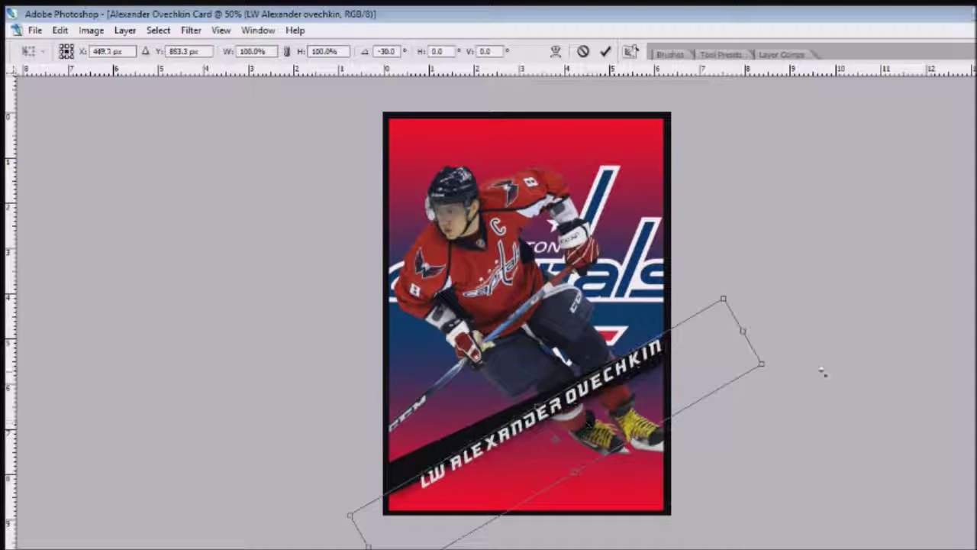
pyautogui.moveTo(779, 397)
pyautogui.mouseDown()
pyautogui.moveTo(777, 408)
pyautogui.moveTo(769, 390)
pyautogui.mouseUp()
pyautogui.moveTo(647, 371)
pyautogui.mouseDown()
pyautogui.moveTo(634, 366)
pyautogui.moveTo(632, 374)
pyautogui.mouseUp()
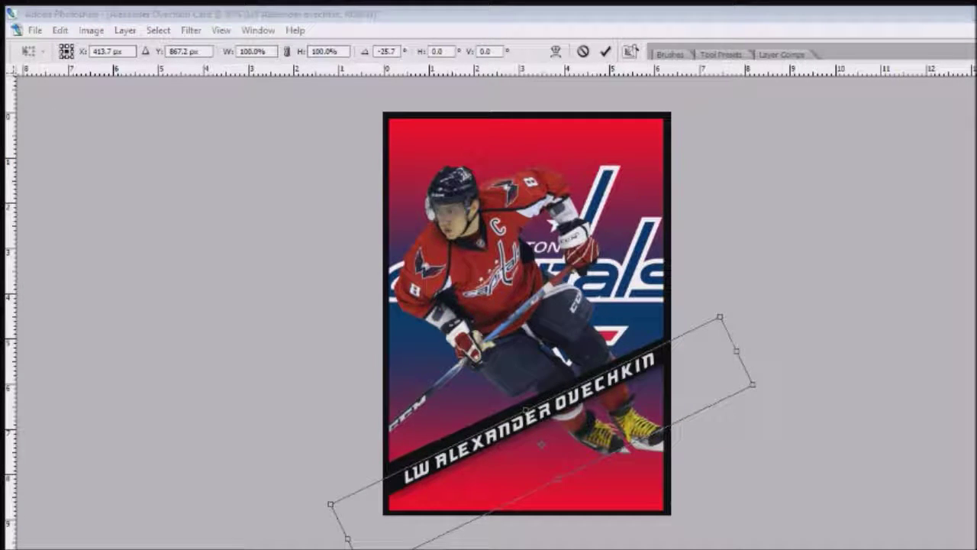
pyautogui.press('Return')
# Add a layer style effect to the name text layer.
pyautogui.press('w')
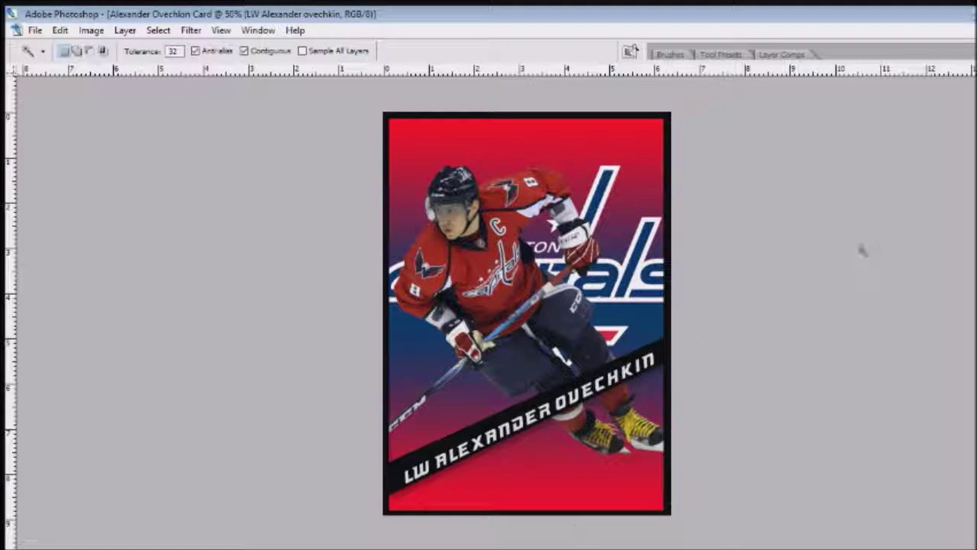
pyautogui.press('h')
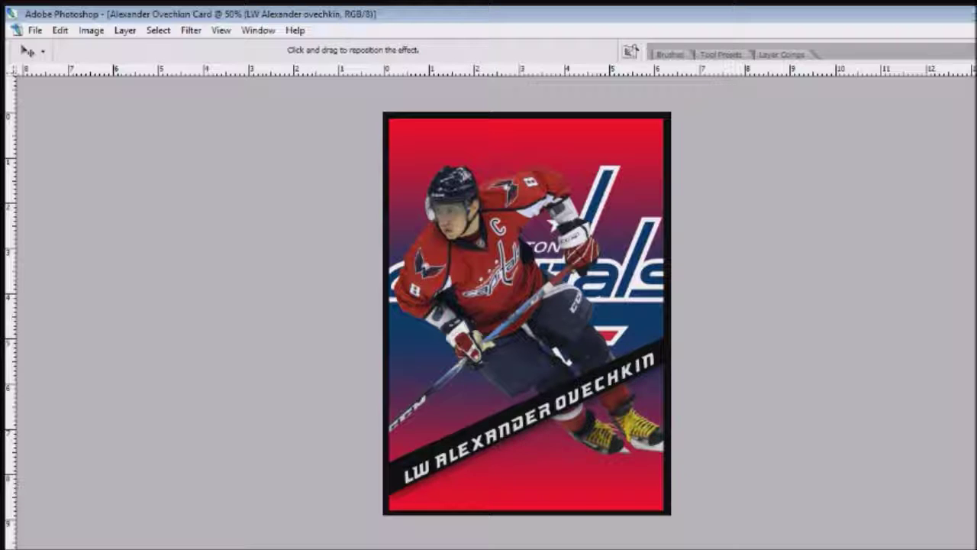
pyautogui.press('w')
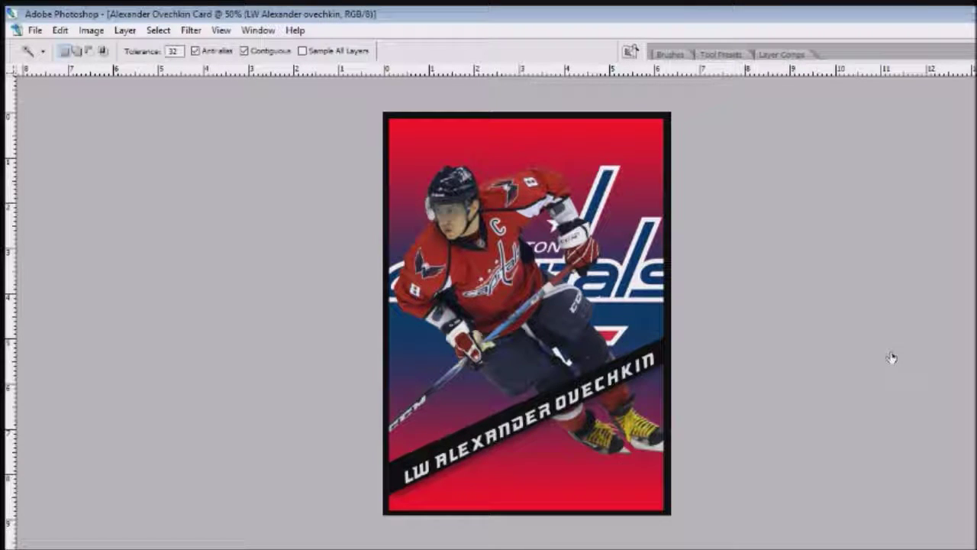
# Select both diagonal band layers together.
pyautogui.click(930, 348)
pyautogui.click(962, 340)
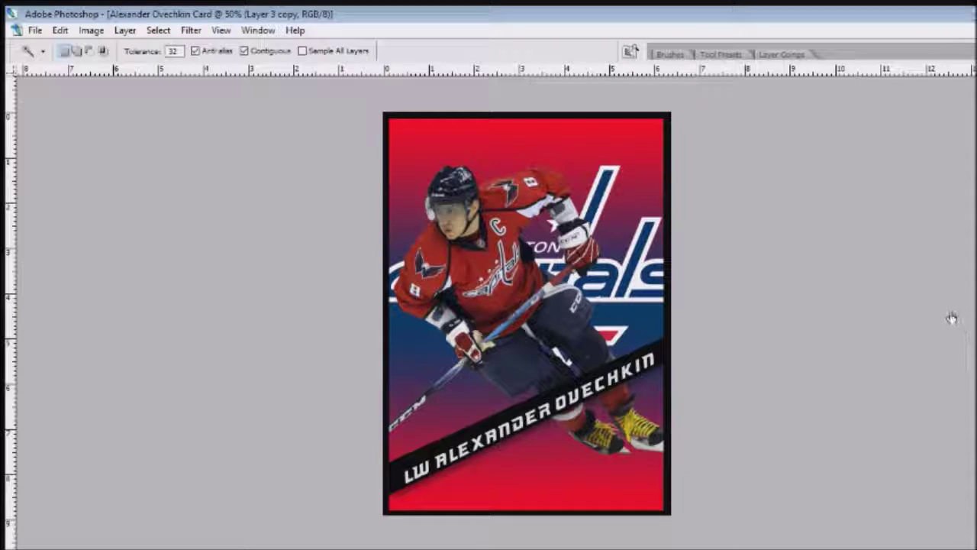
pyautogui.keyDown('shift'); pyautogui.click(951, 318); pyautogui.keyUp('shift')
pyautogui.click(948, 353)
pyautogui.keyDown('ctrl'); pyautogui.click(949, 357); pyautogui.keyUp('ctrl')
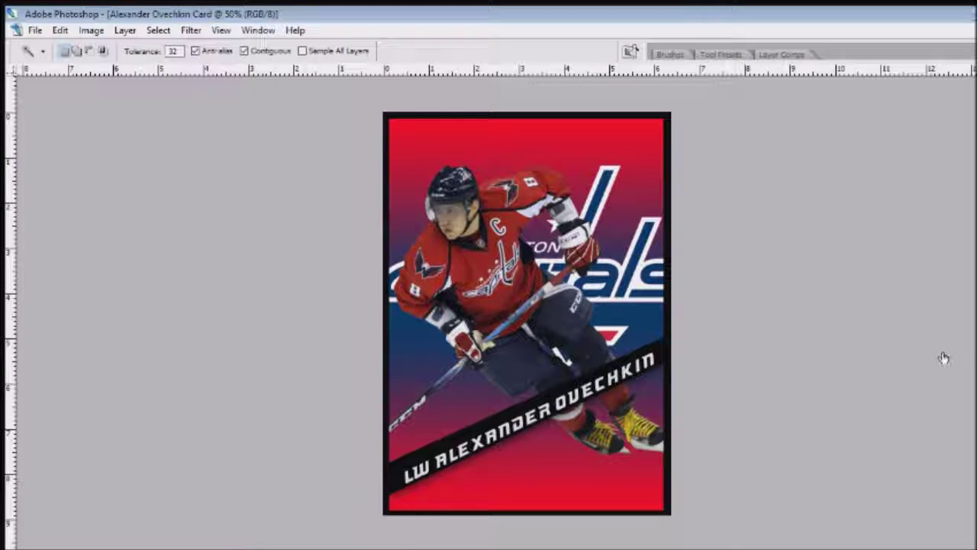
# Choose dark gray as the foreground color and fill both diagonal band layers with it using the Paint Bucket.
pyautogui.press('i')
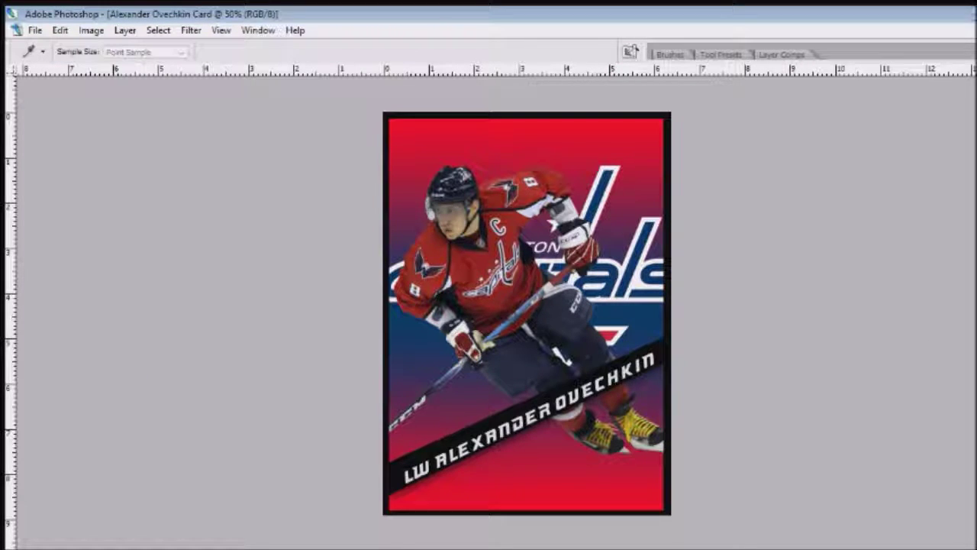
pyautogui.press('w')
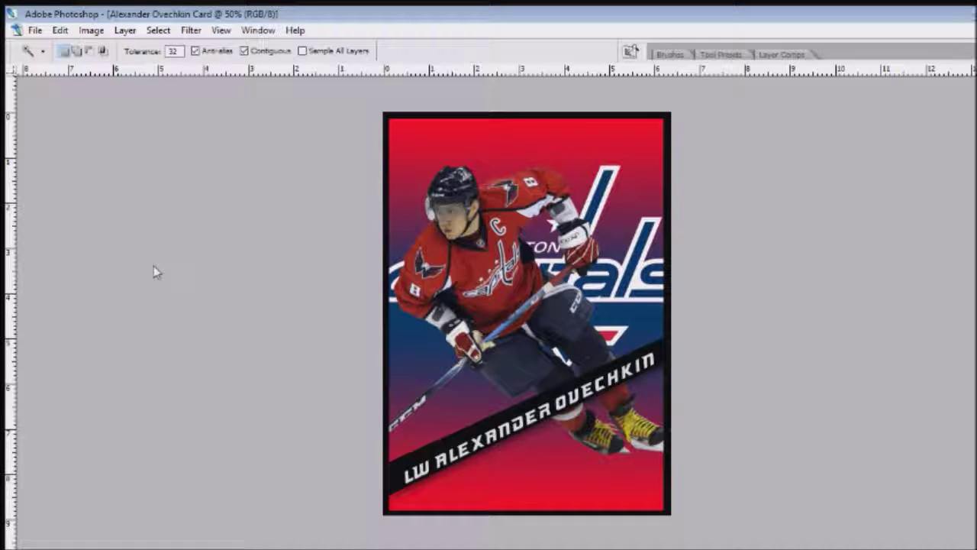
pyautogui.press('g')
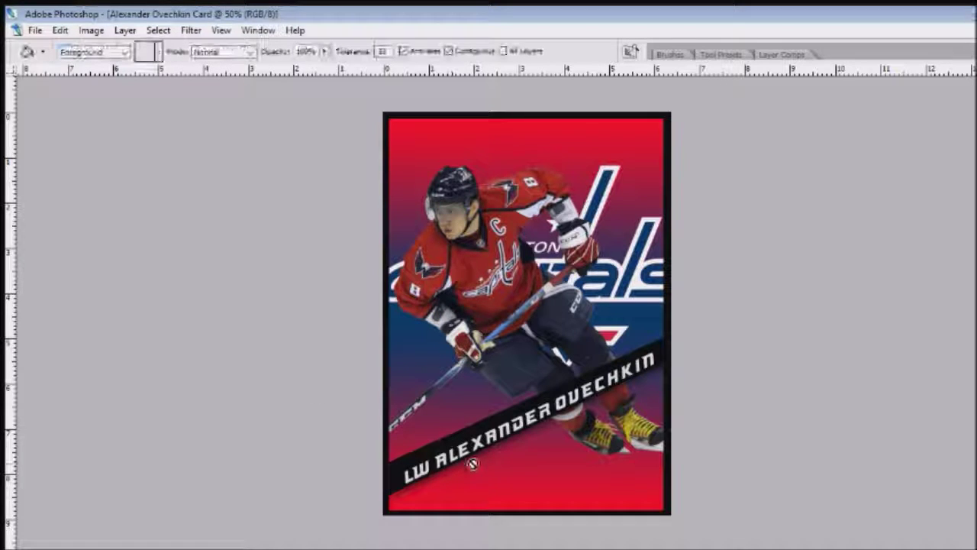
pyautogui.click(939, 318)
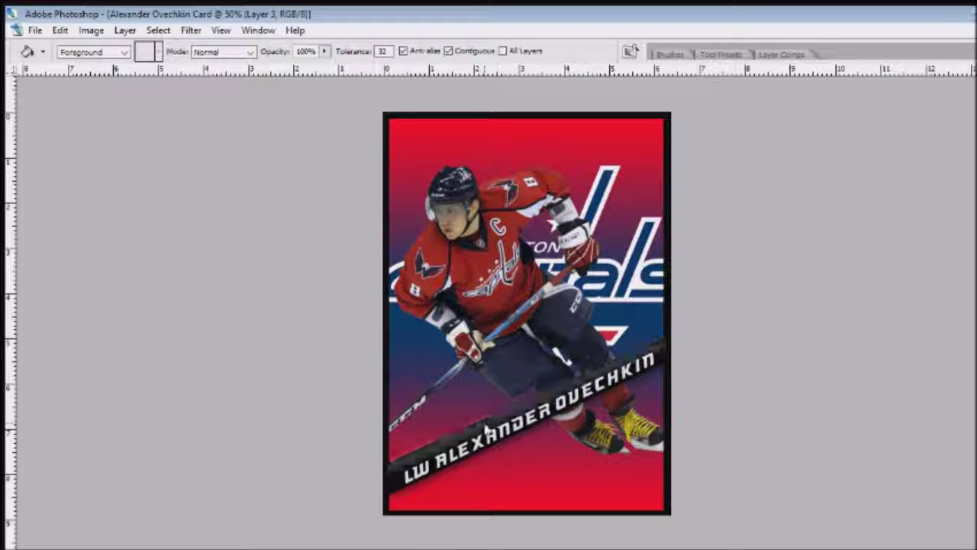
pyautogui.hotkey('ctrl', 'j')
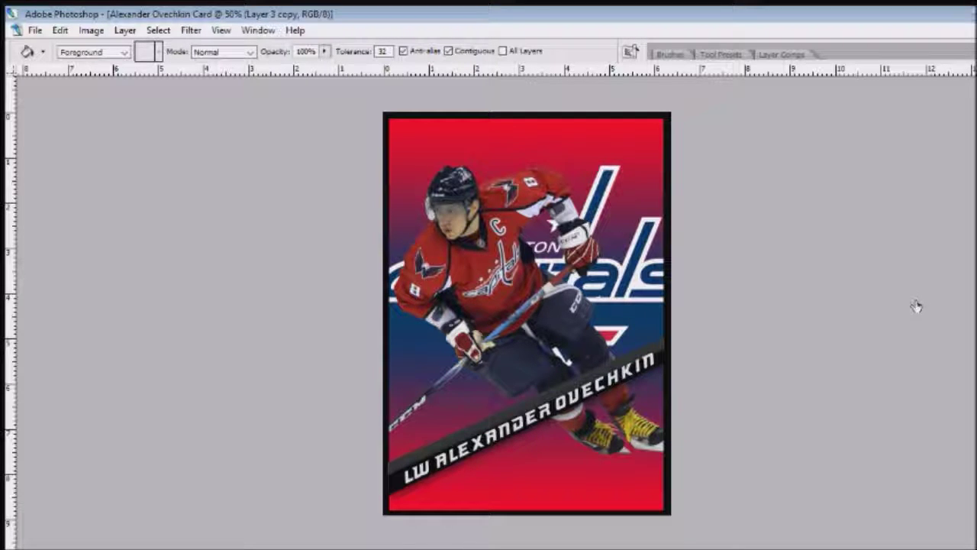
pyautogui.click(390, 475)
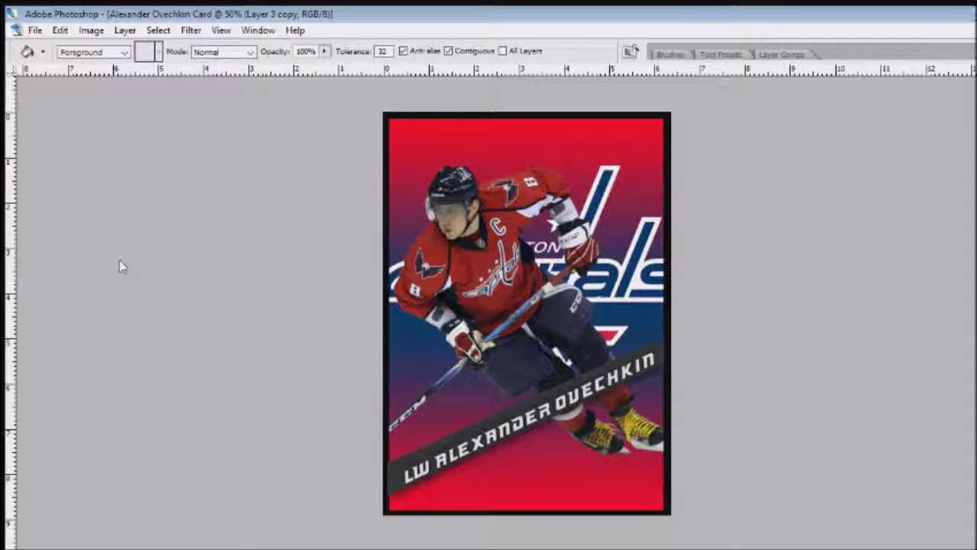
# Add a text box across the top of the card reading "WASHINGTON" and "CAPTIALS" on two lines, and center it just below the top border.
pyautogui.press('b')
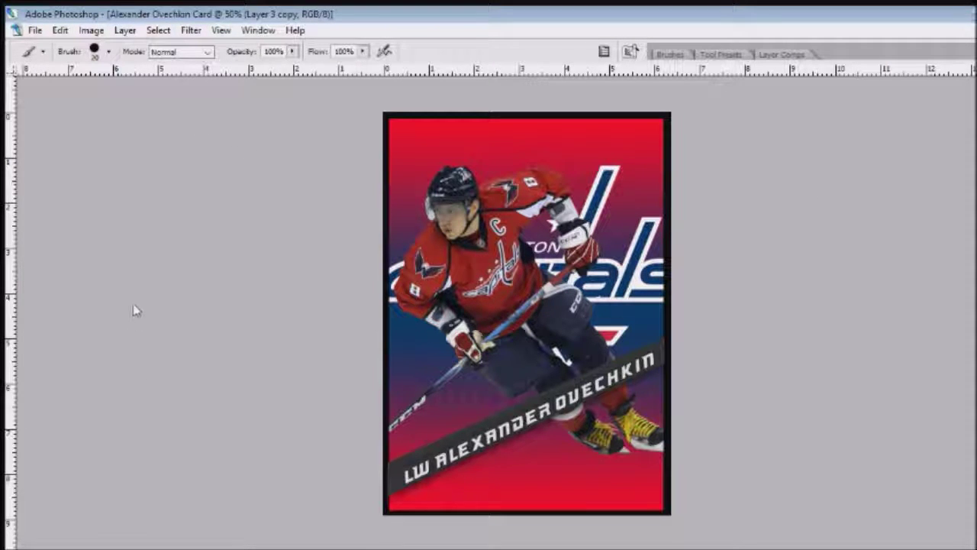
pyautogui.press('t')
pyautogui.press('i')
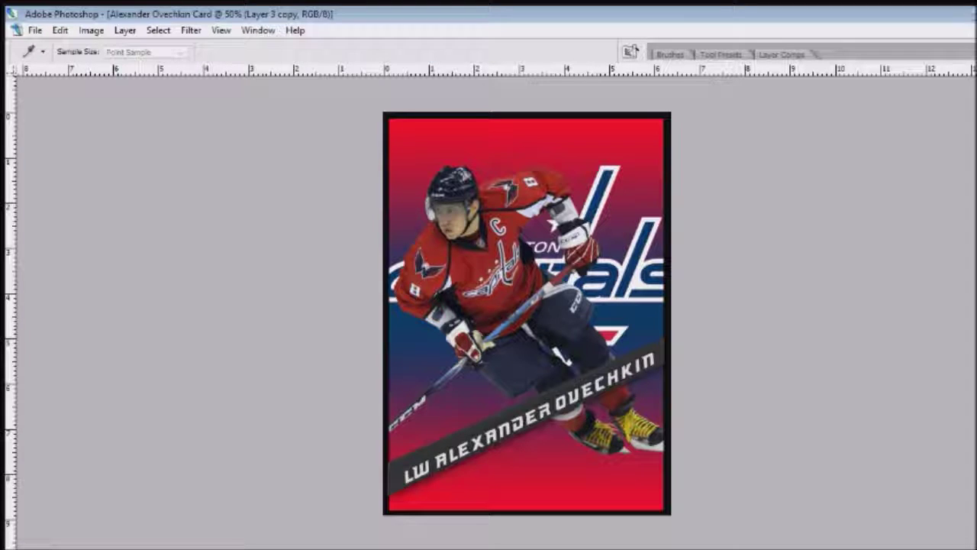
pyautogui.press('t')
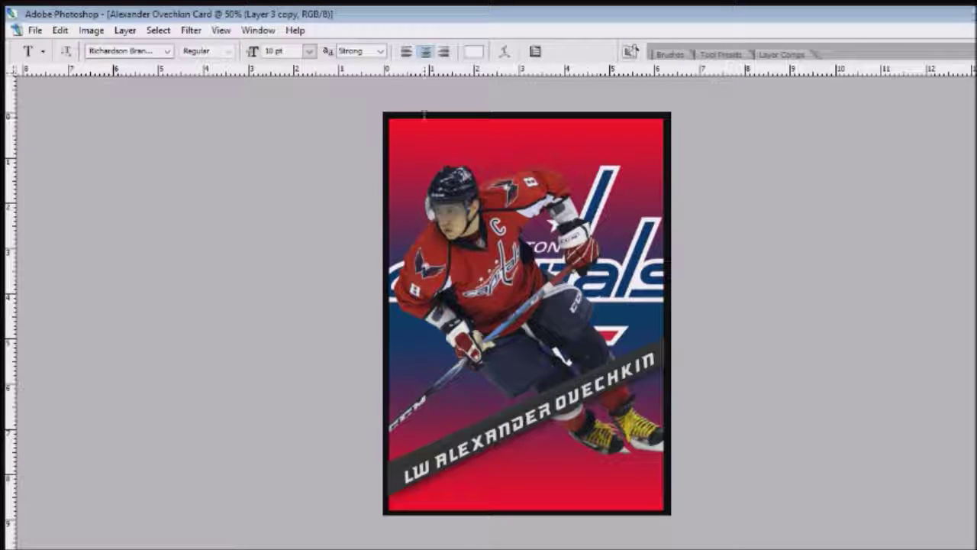
pyautogui.moveTo(394, 119); pyautogui.dragTo(670, 186)
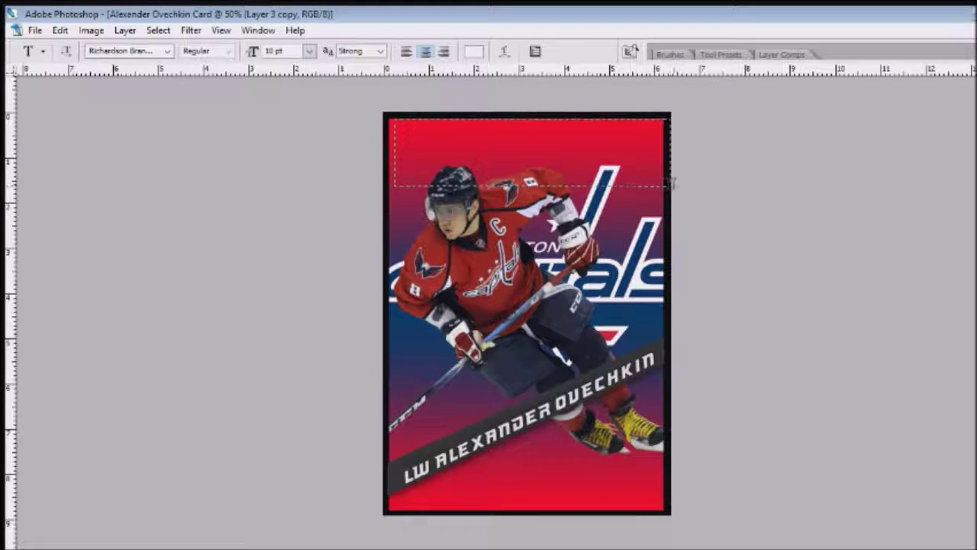
pyautogui.write('WASHING')
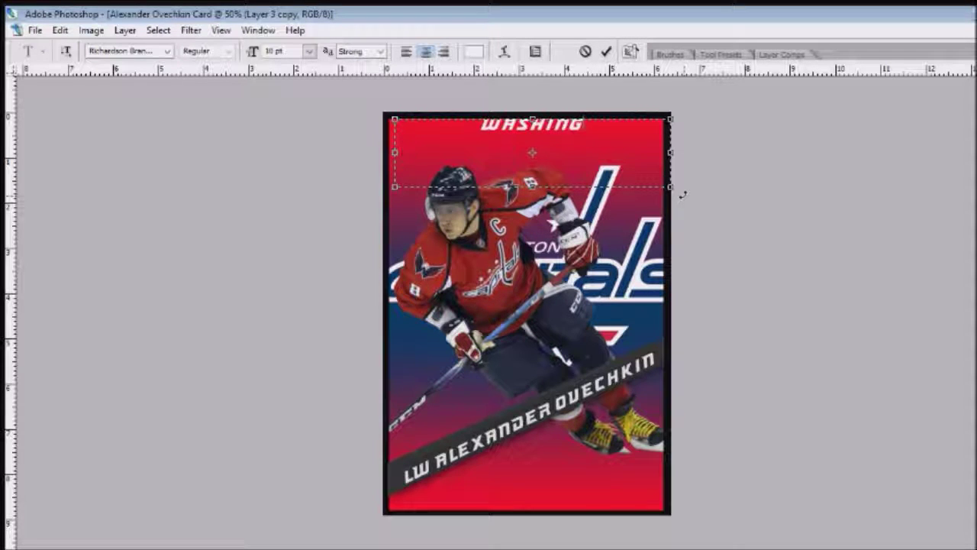
pyautogui.write('TON')
pyautogui.press('Return')
pyautogui.write('CAPTIALS')
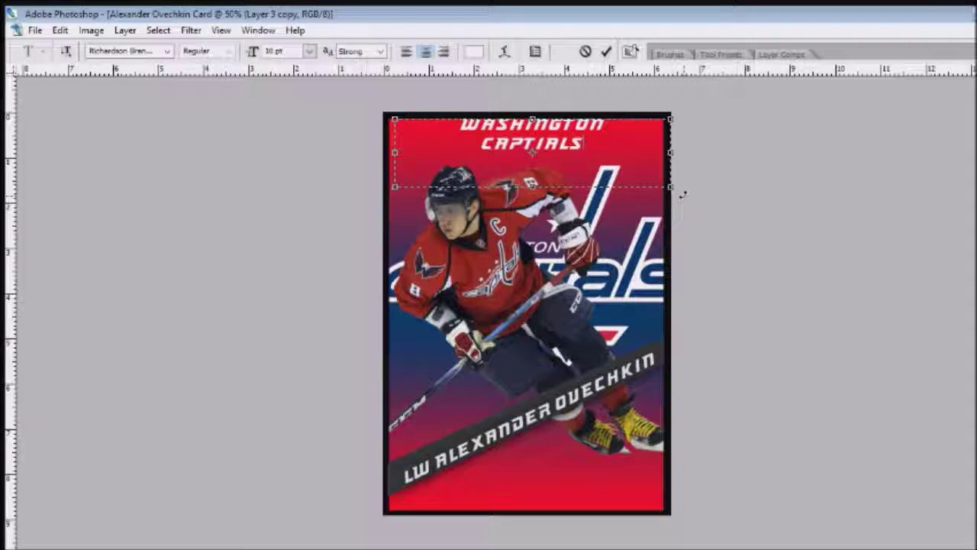
pyautogui.click(140, 173)
pyautogui.moveTo(574, 147); pyautogui.dragTo(569, 153)
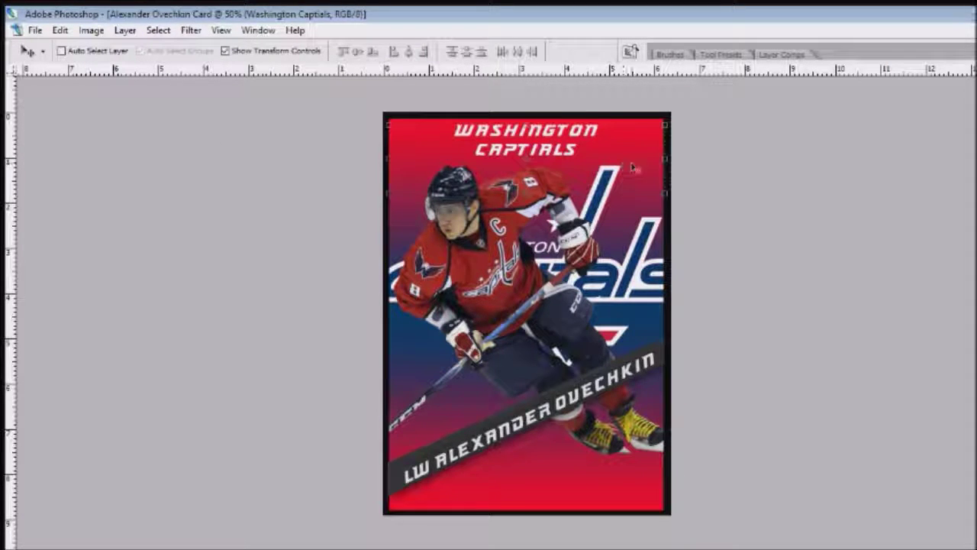
pyautogui.doubleClick(893, 302)
pyautogui.moveTo(594, 151); pyautogui.dragTo(449, 128)
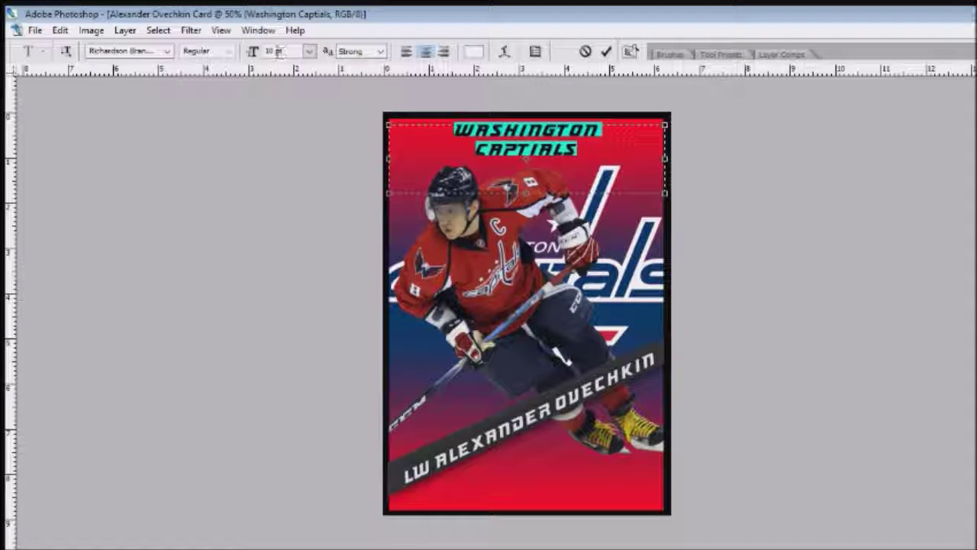
pyautogui.hotkey('ctrl', 'Return')
# Apply a drop shadow layer effect to the team name text.
pyautogui.press('h')
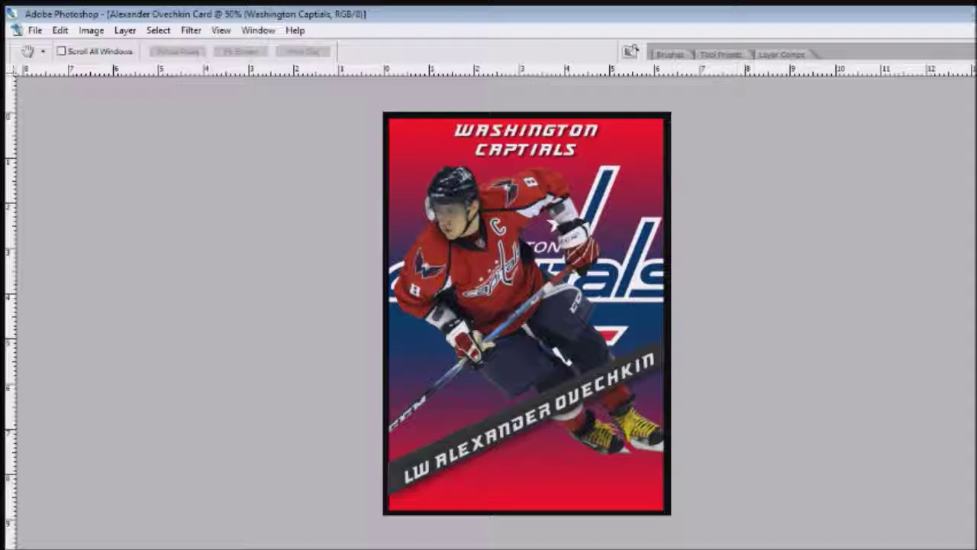
pyautogui.press('v')
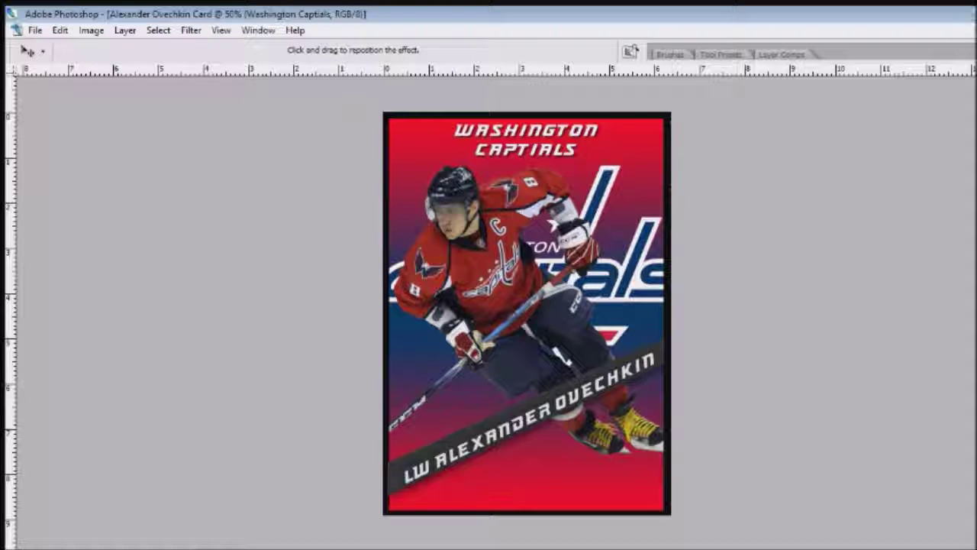
pyautogui.press('Return')
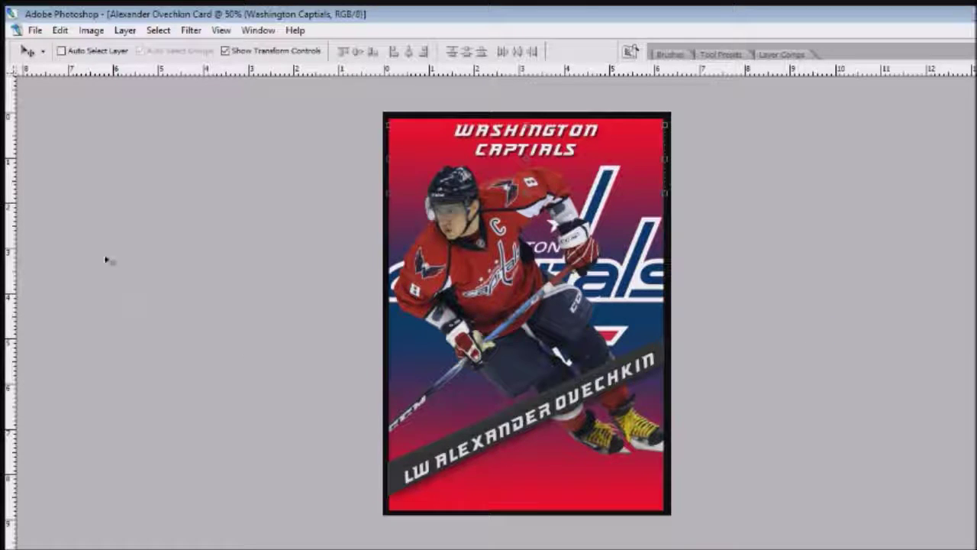
# Switch to the Polygonal Lasso tool with a 0 px feather.
pyautogui.press('l')
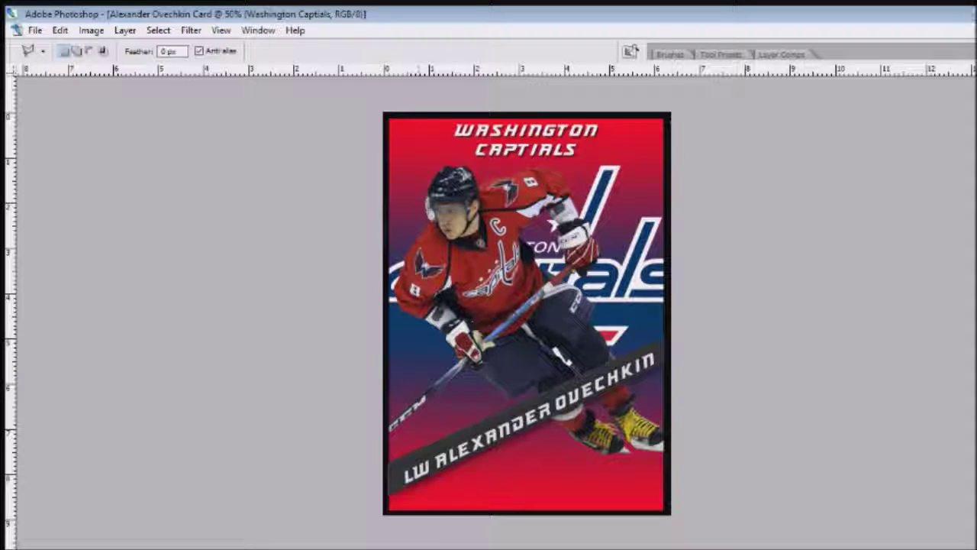